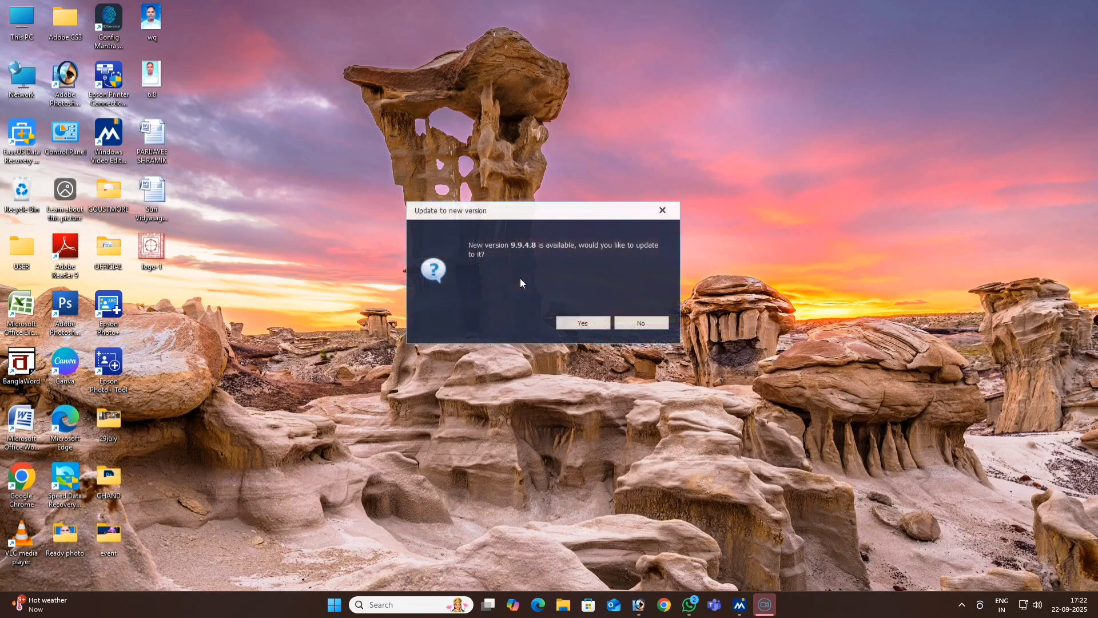
- Dismiss the version 9.9.4.8 update prompt and refresh the Windows desktop
left_click(662, 211)
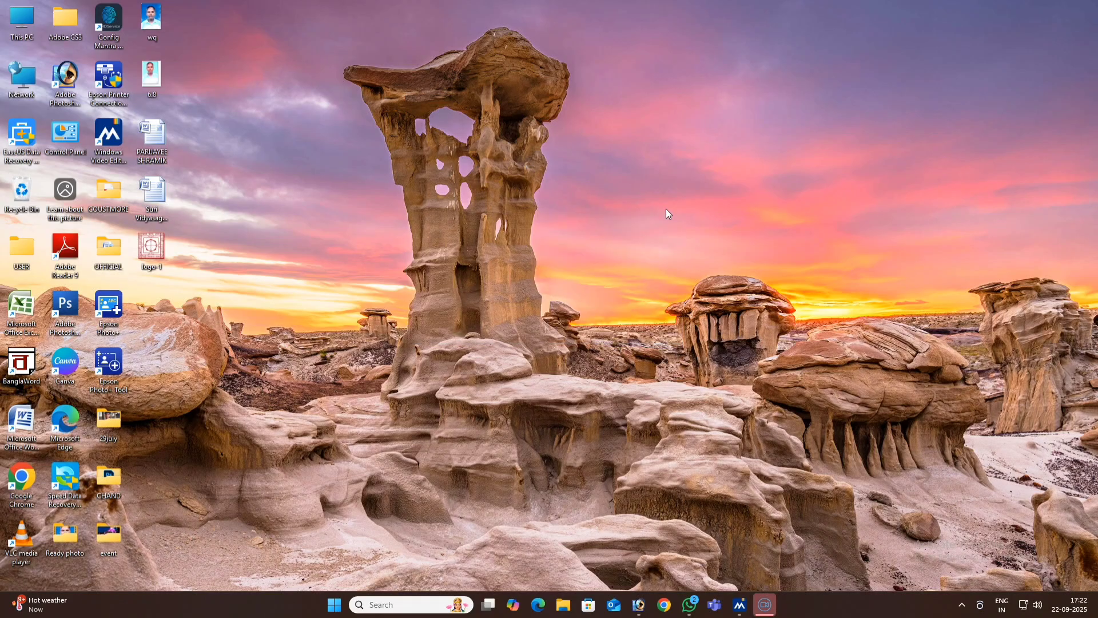
right_click(462, 230)
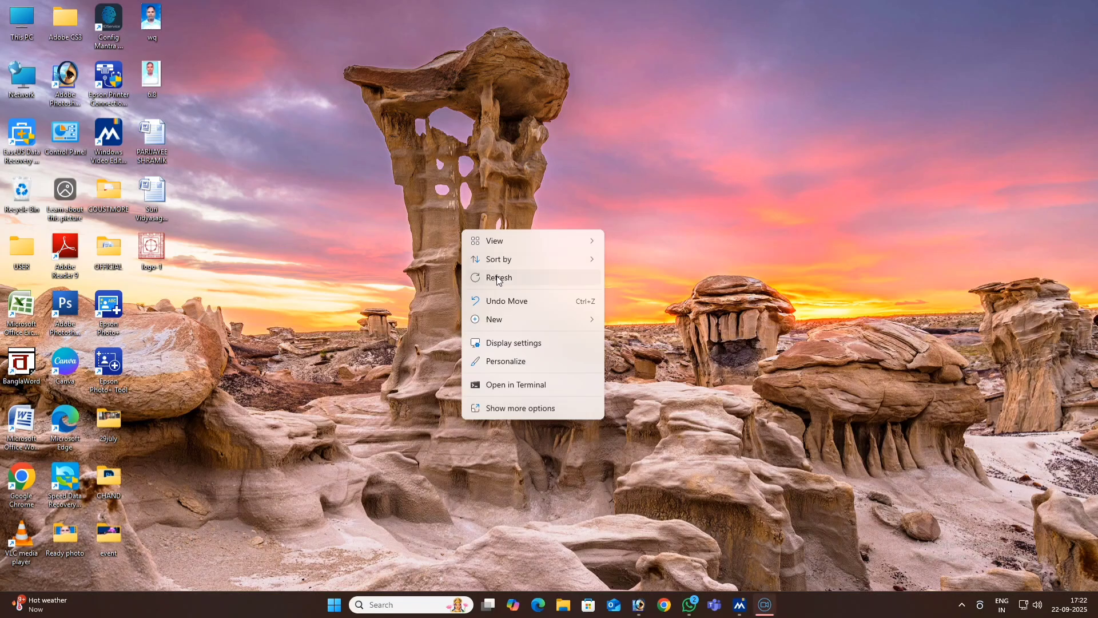
left_click(498, 279)
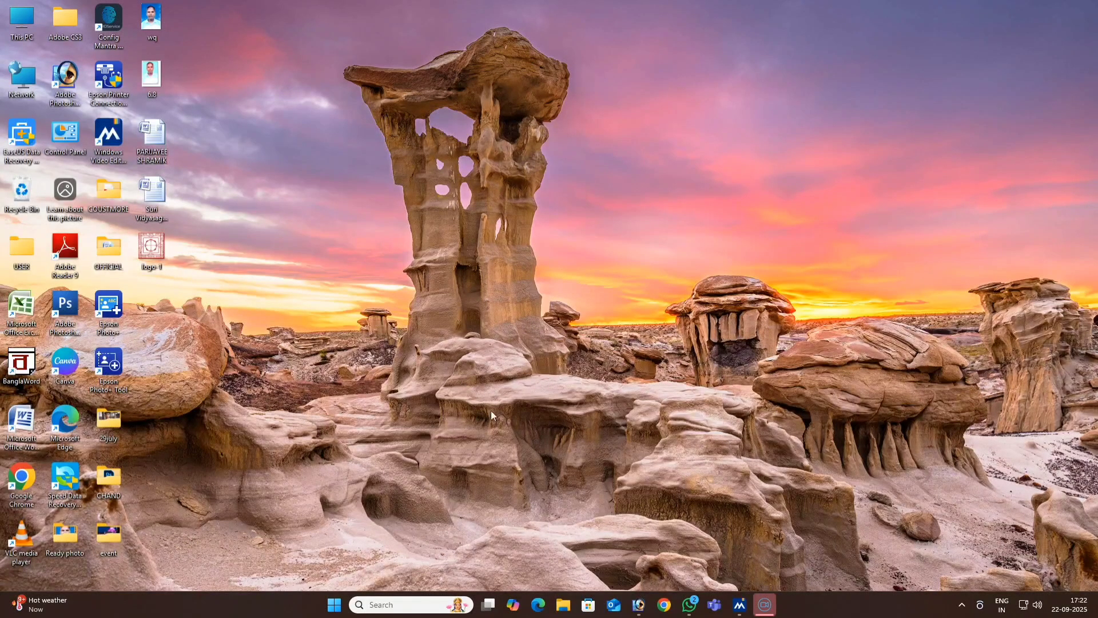
- Launch Chrome and search Google for 'abc id card' using the ABC suggestion
left_click(663, 604)
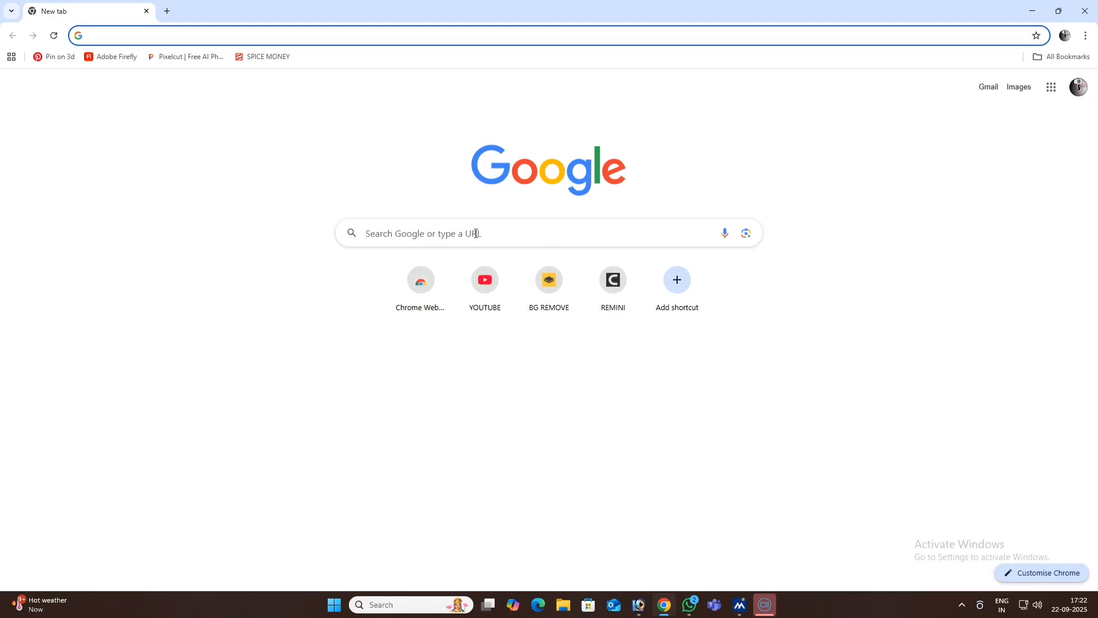
left_click(476, 234)
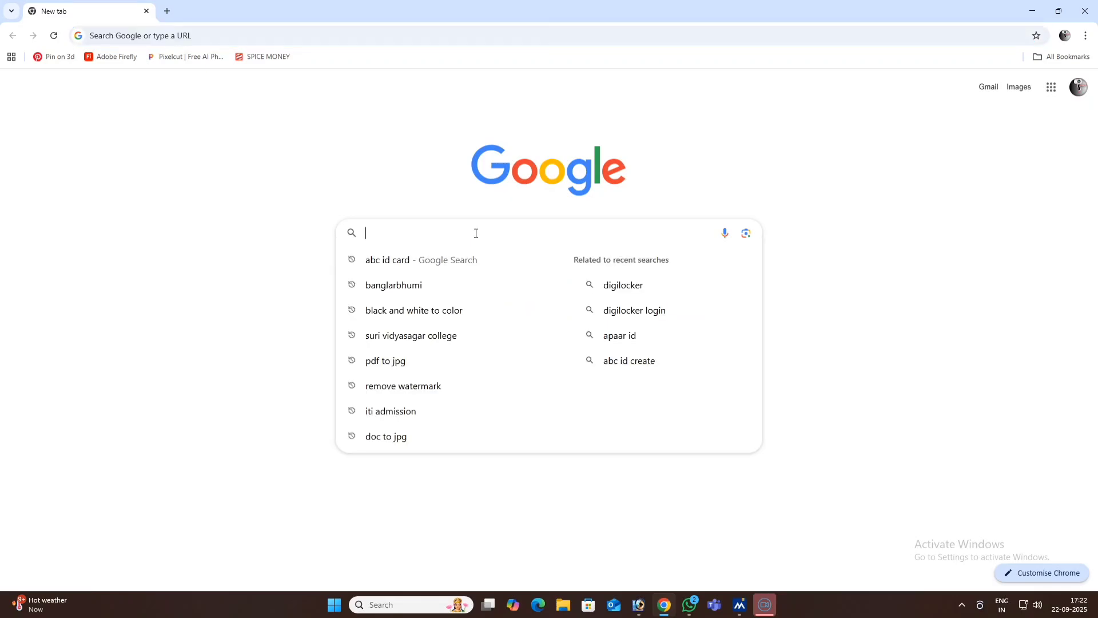
type("ABC")
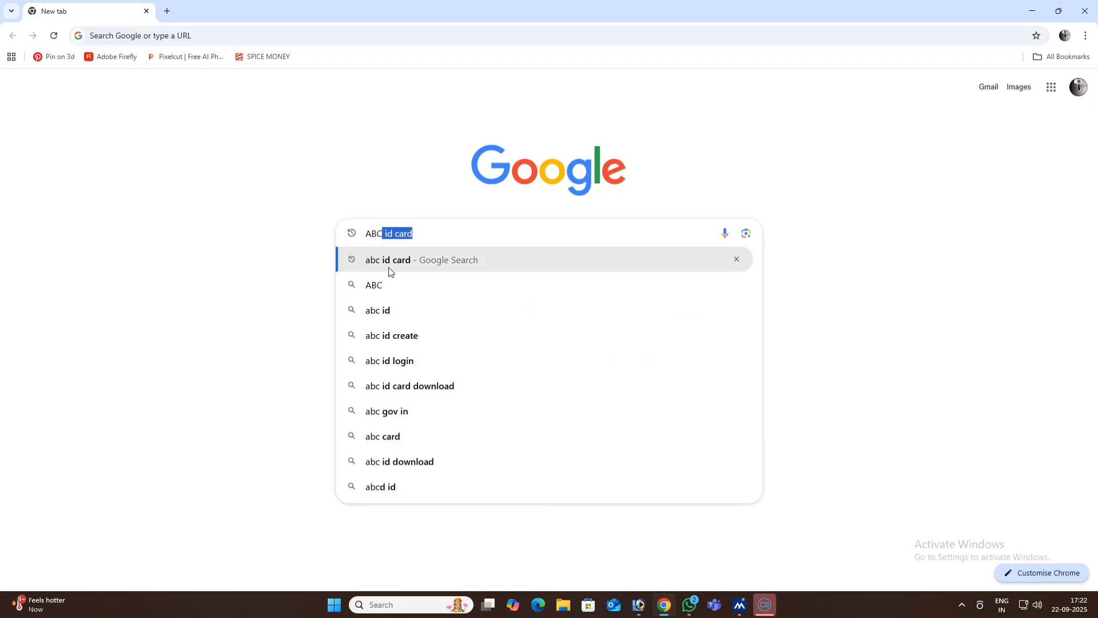
left_click(388, 264)
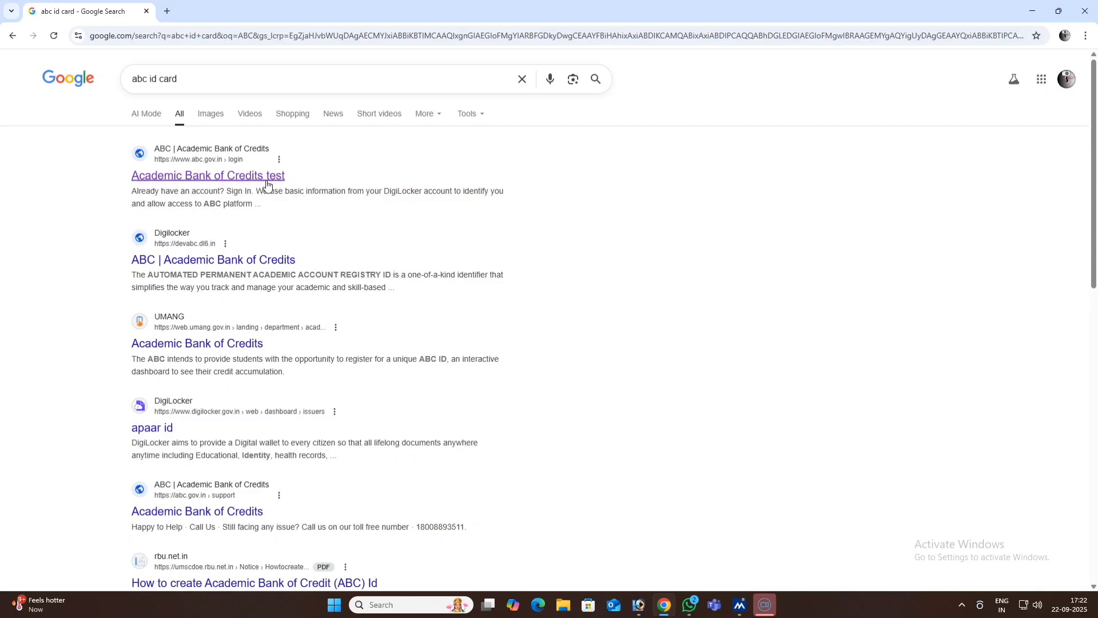
- Open the Academic Bank of Credits site and choose Student under Login/Register
left_click(201, 182)
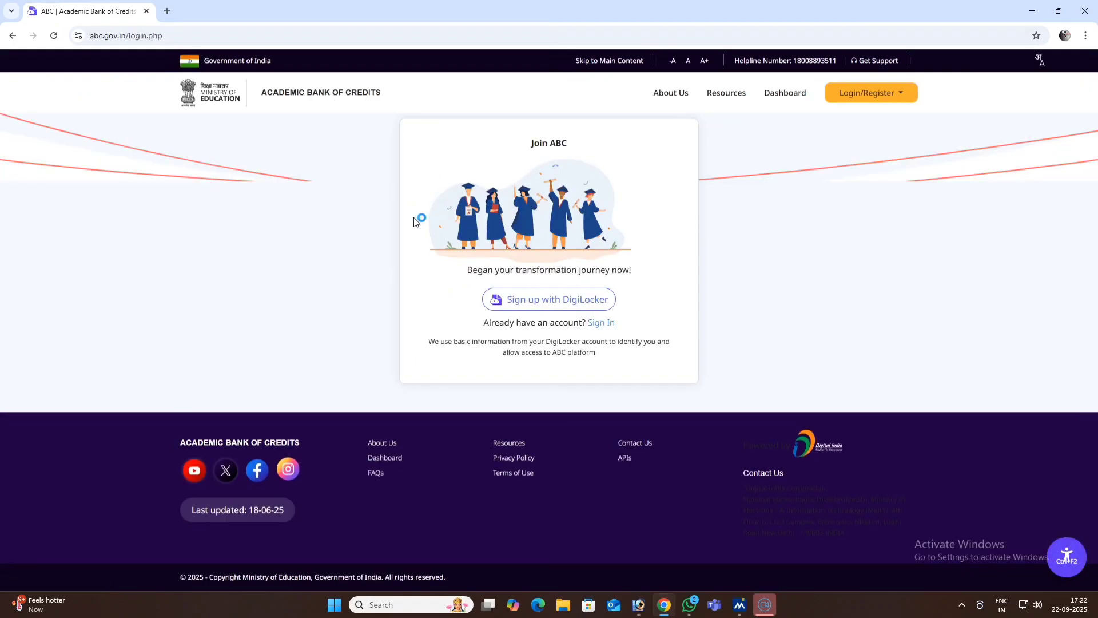
left_click(892, 98)
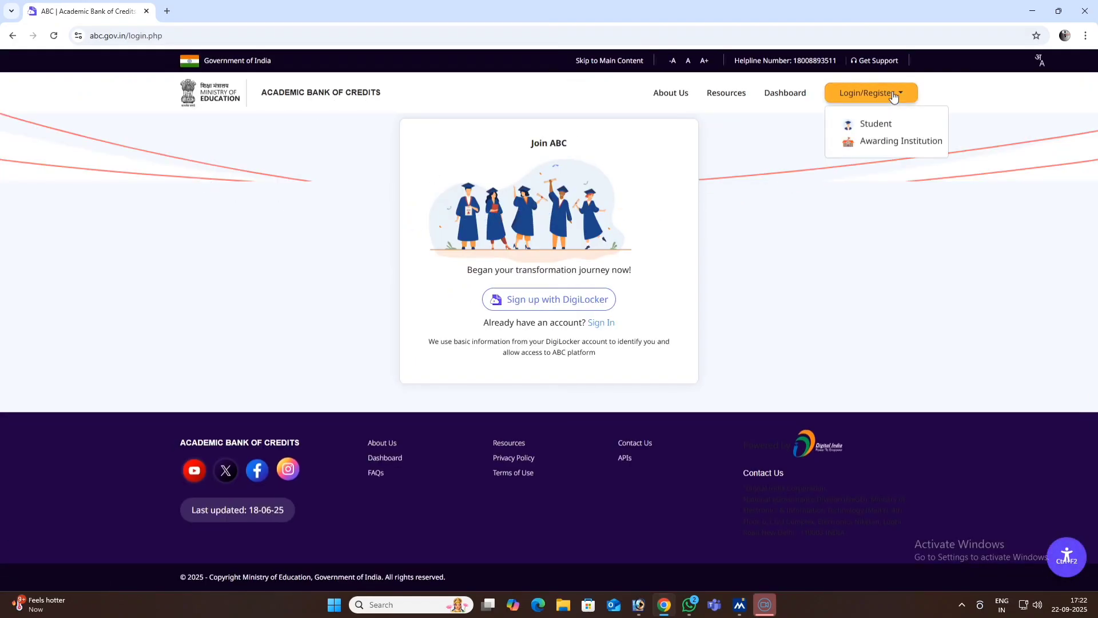
left_click(901, 124)
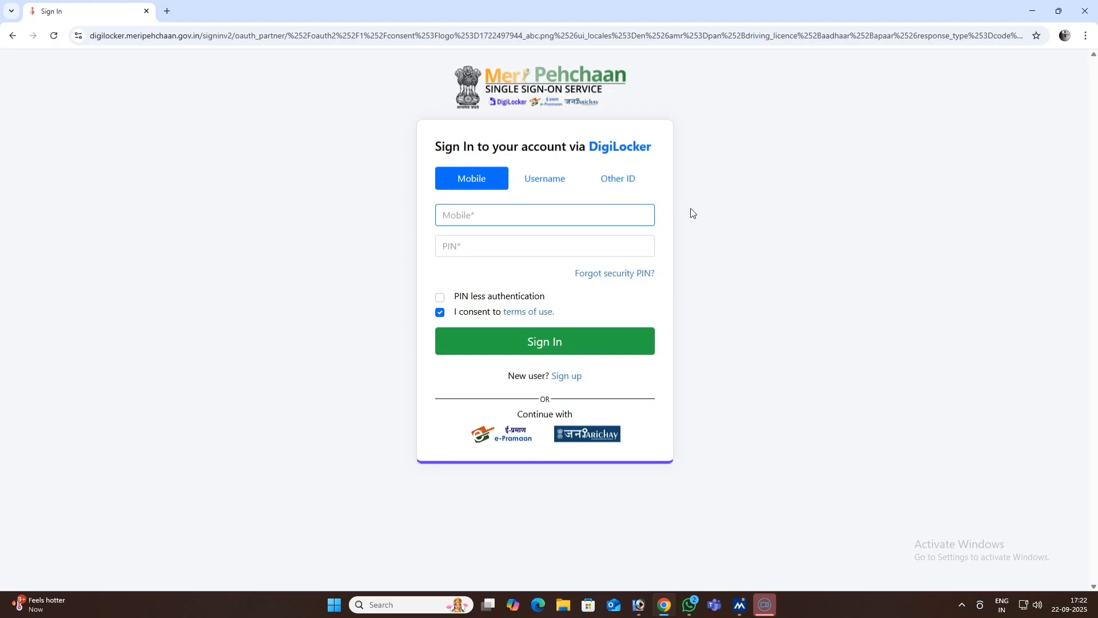
- Start a DigiLocker sign-up and request an OTP for the mobile number
left_click(567, 378)
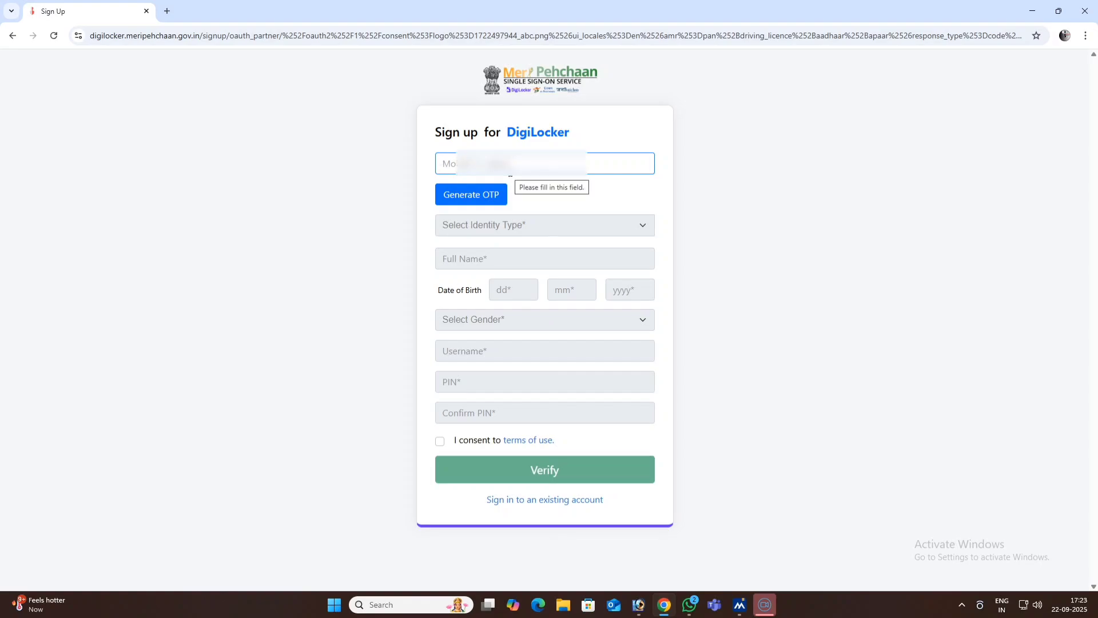
type("786")
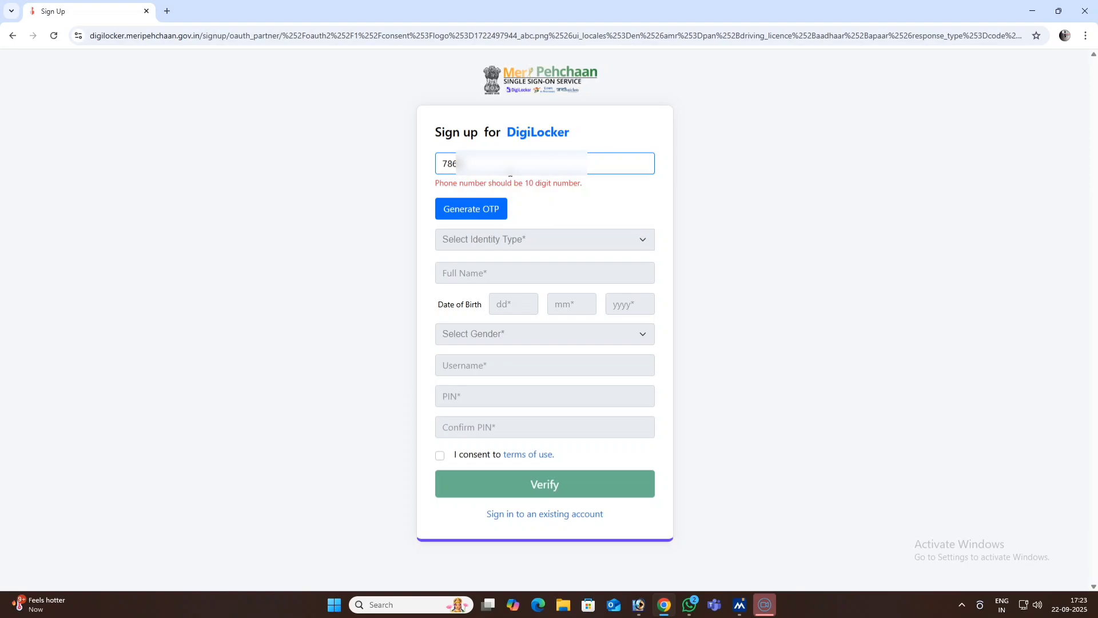
type("*******")
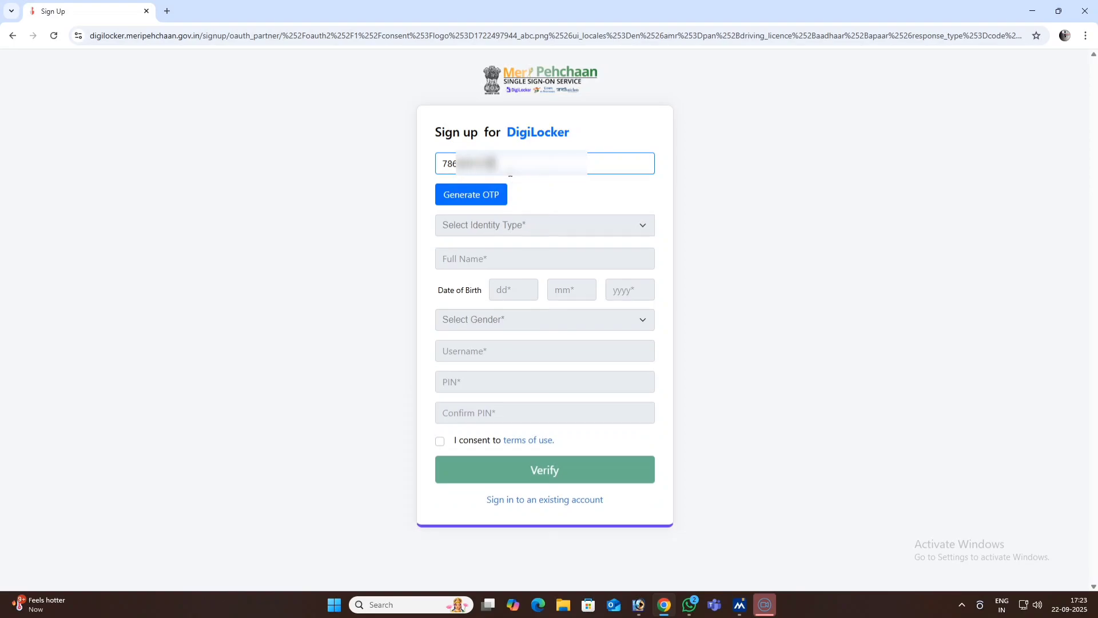
left_click(472, 198)
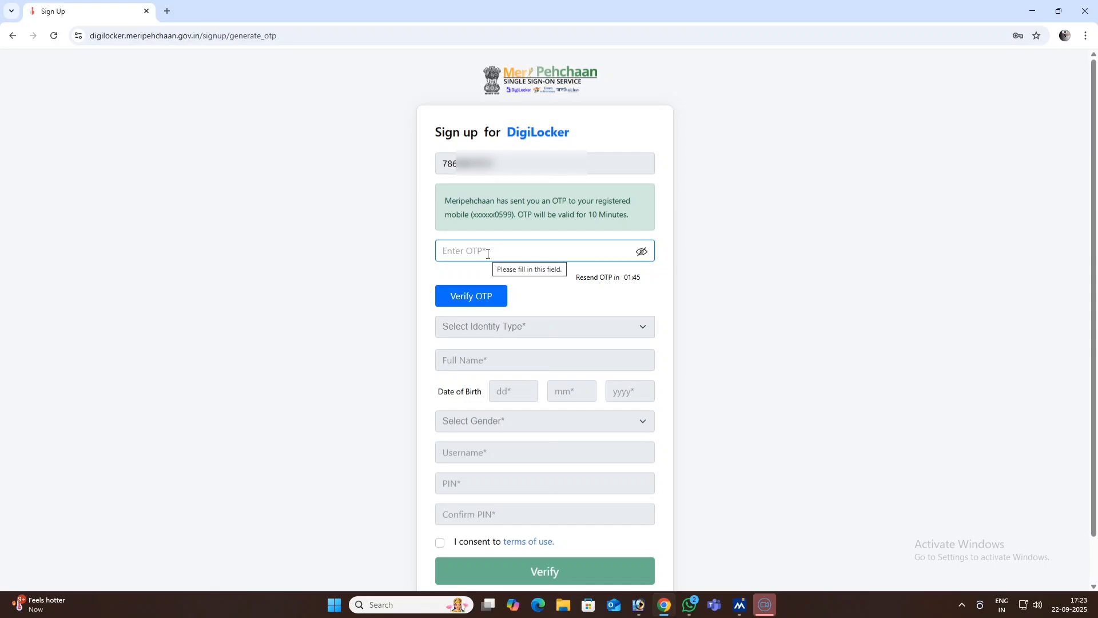
- Enter the received OTP, reveal it to check, and verify the mobile number
type("••••")
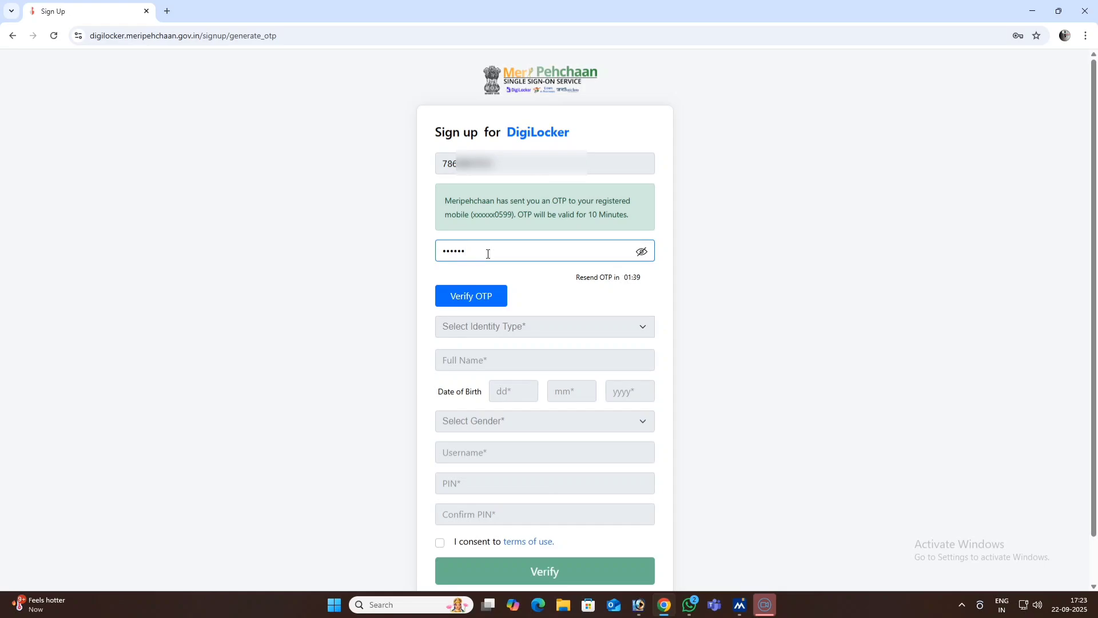
left_click(642, 255)
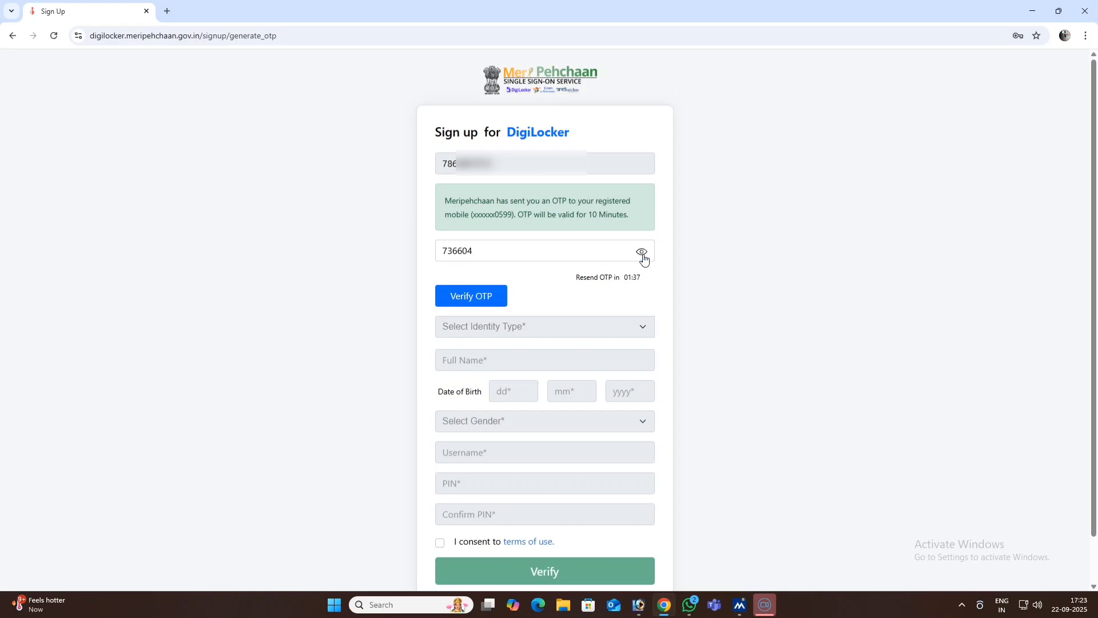
left_click(469, 294)
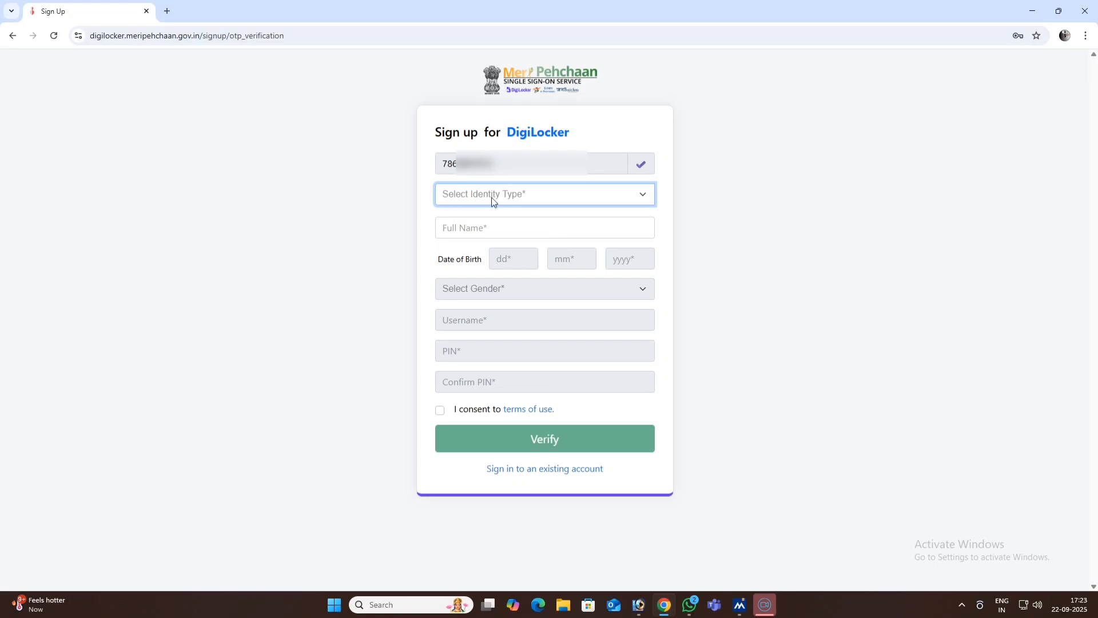
- Set the identity type to Aadhaar and enter the Aadhaar number
left_click(599, 197)
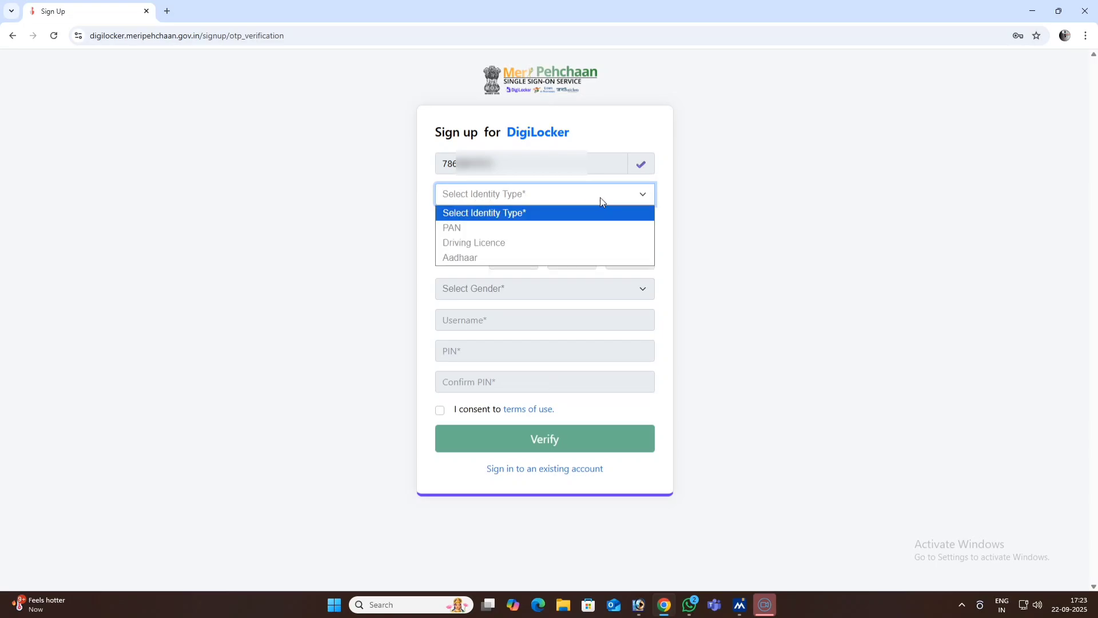
left_click(466, 256)
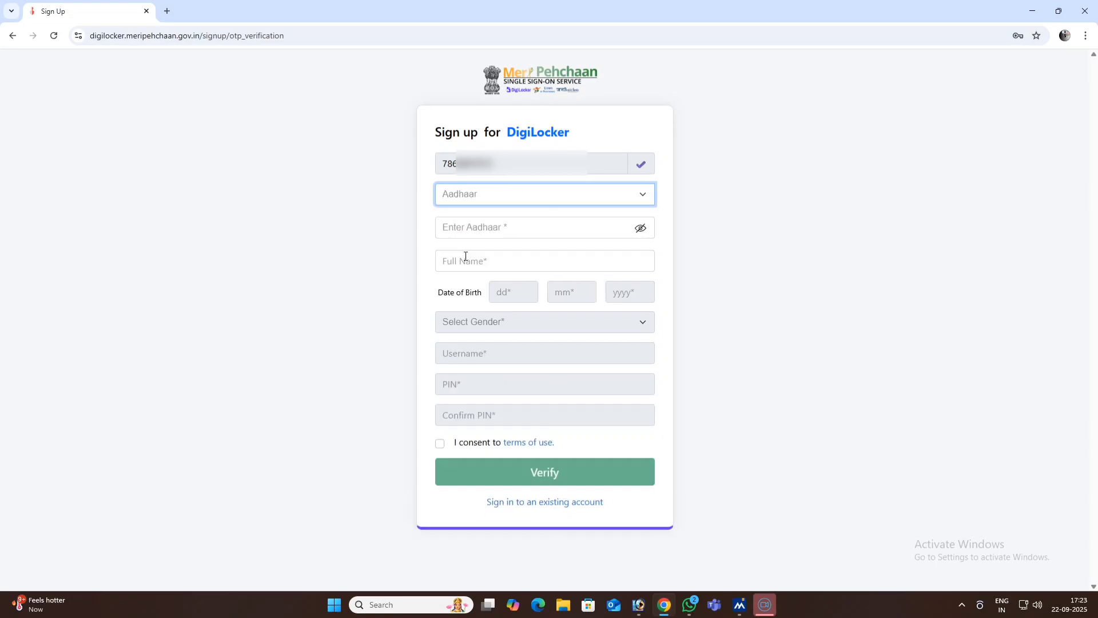
left_click(532, 228)
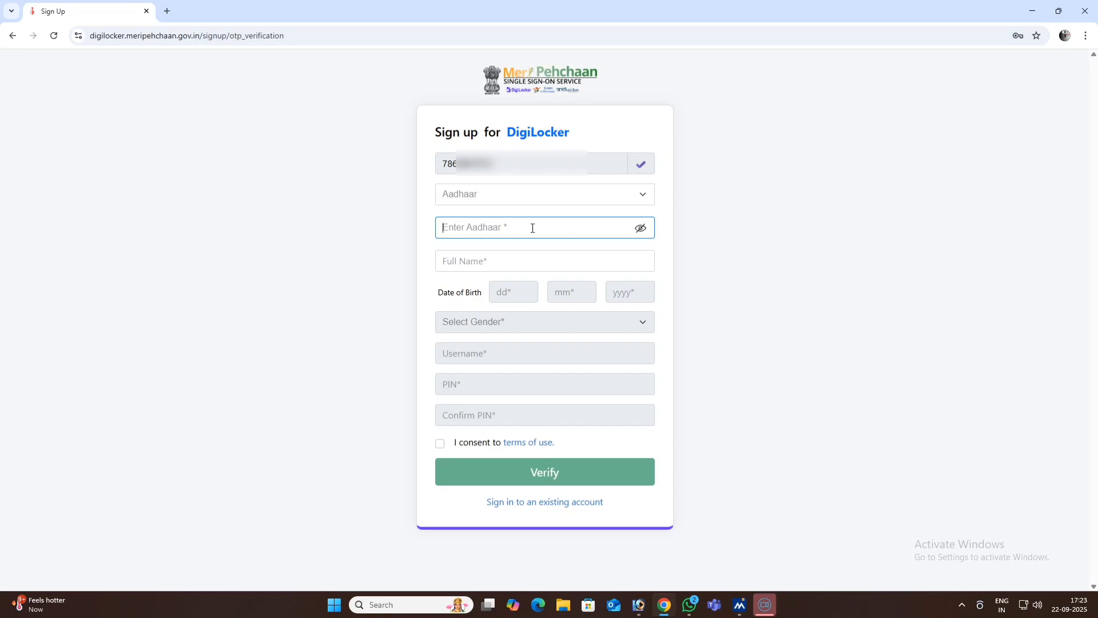
type("••••")
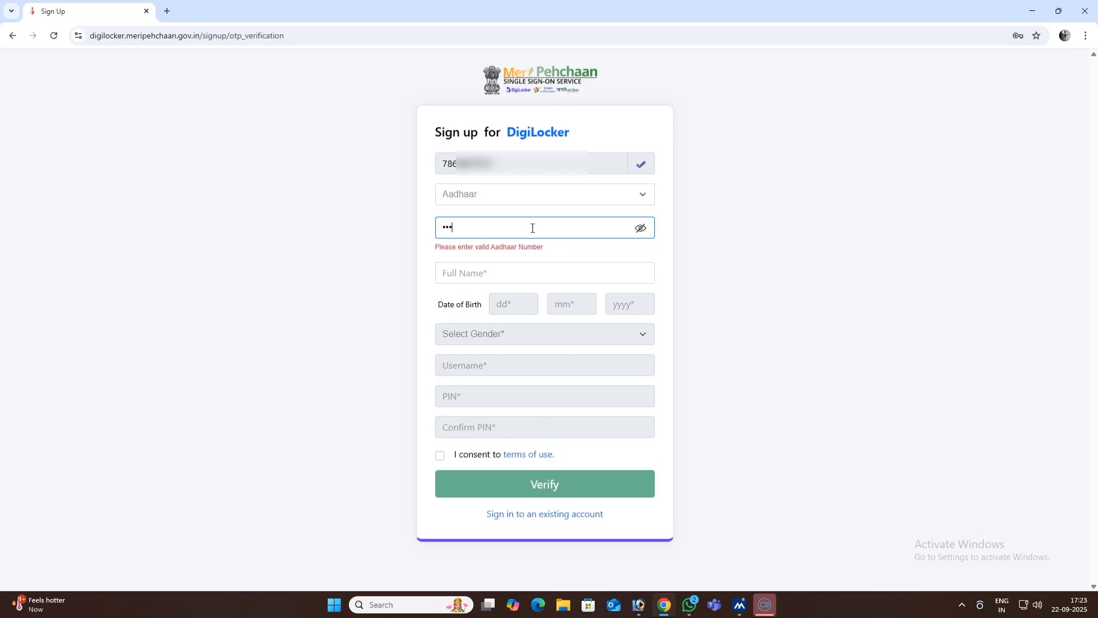
type("••••••••")
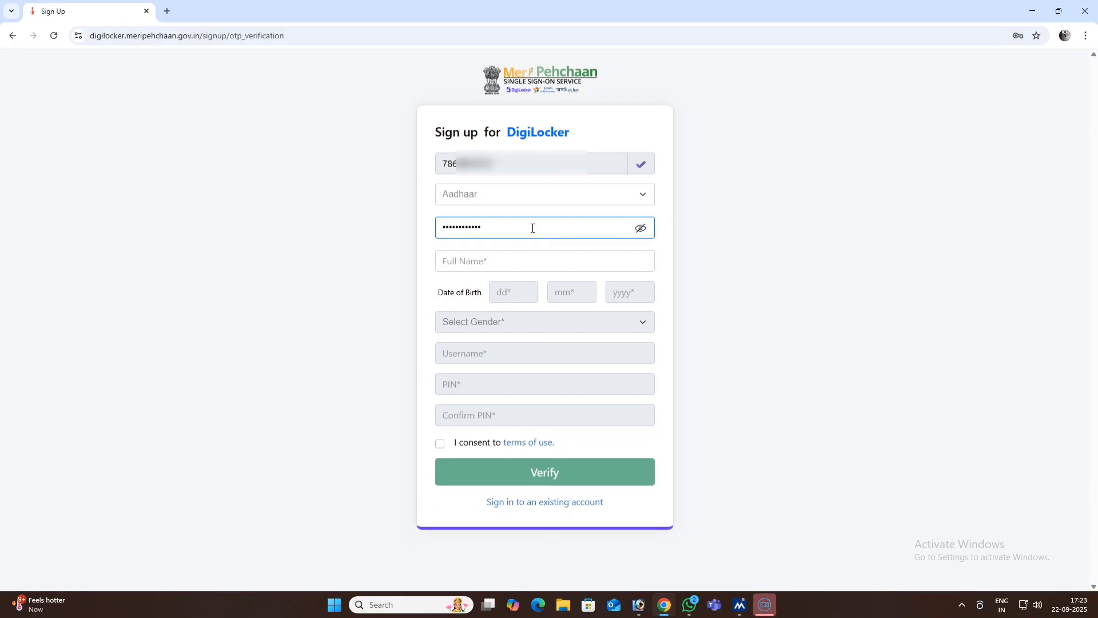
left_click(506, 261)
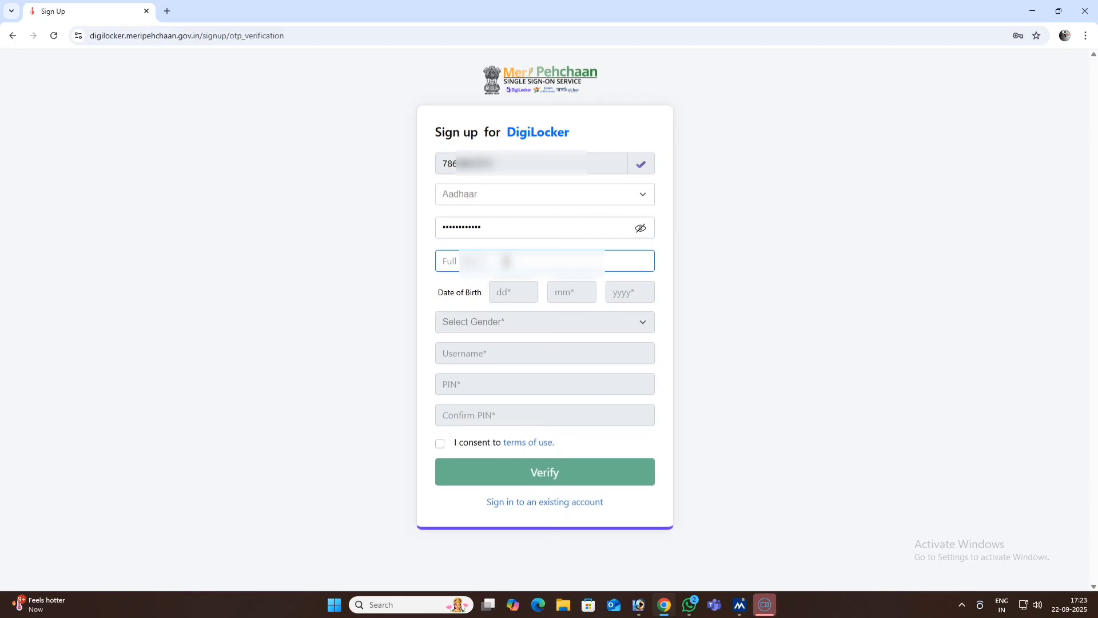
type("PR")
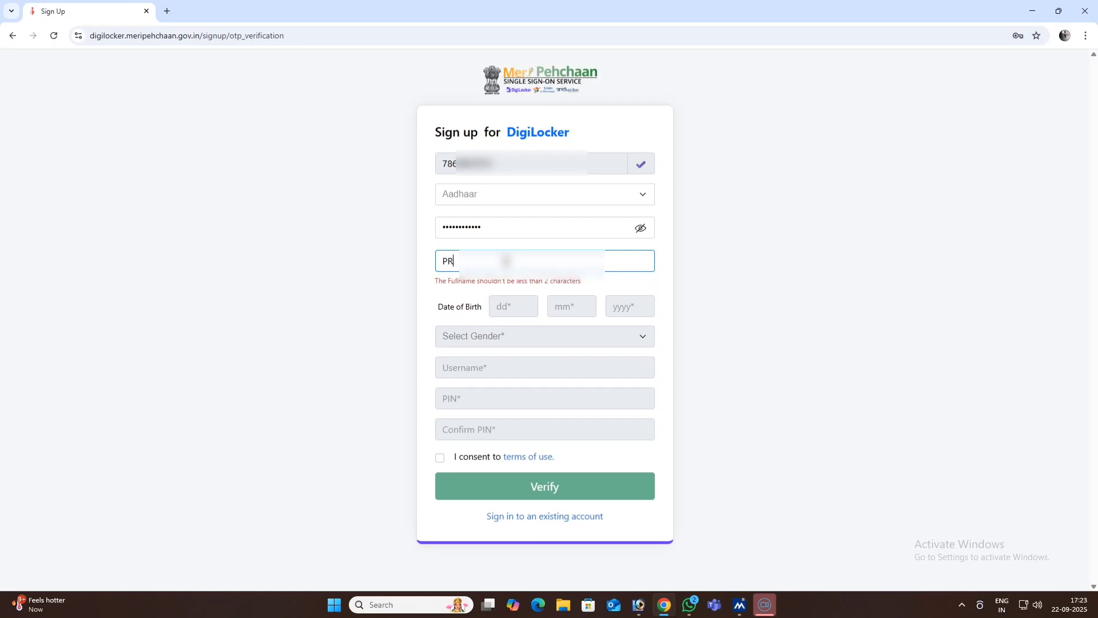
type("IY")
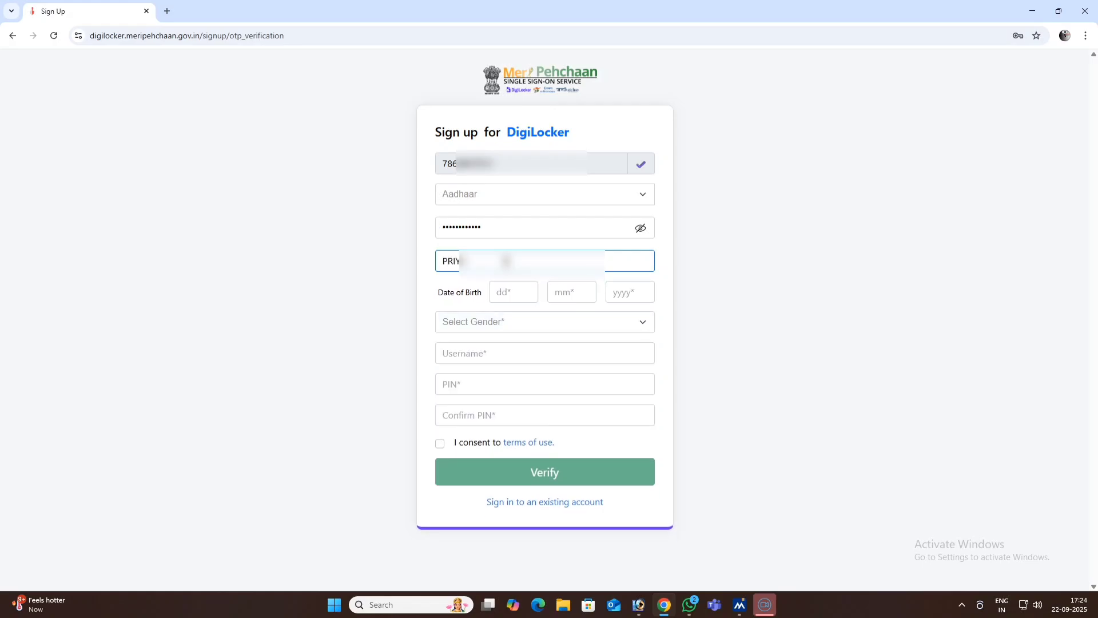
type("??")
left_click(515, 292)
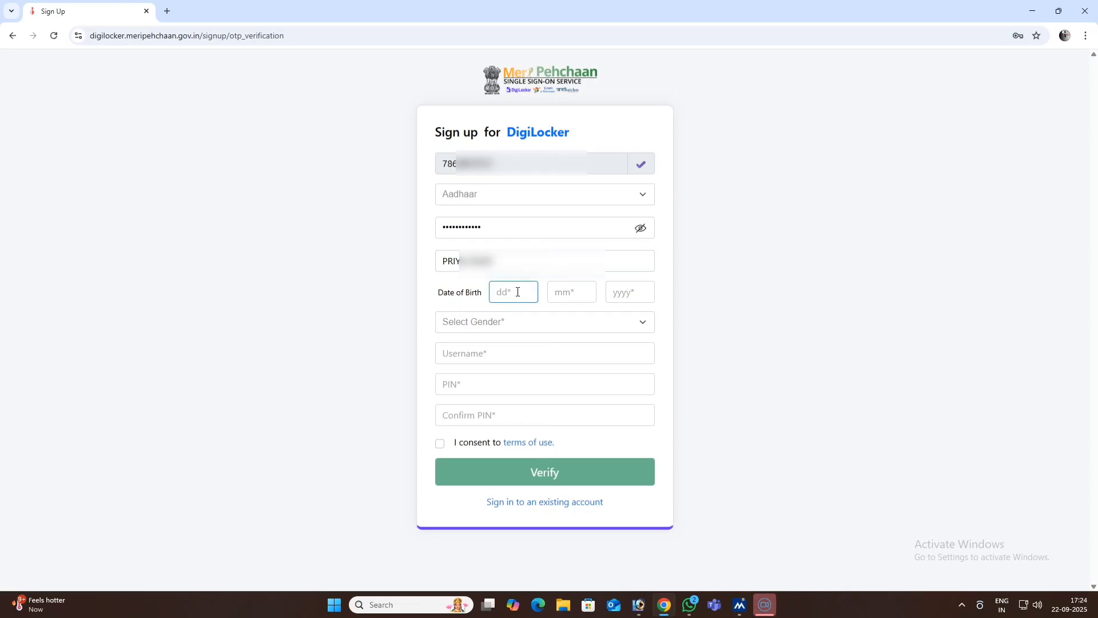
left_click(580, 291)
type("12")
left_click(632, 295)
type("2005")
- Choose Female as the gender and enter a username
left_click(581, 321)
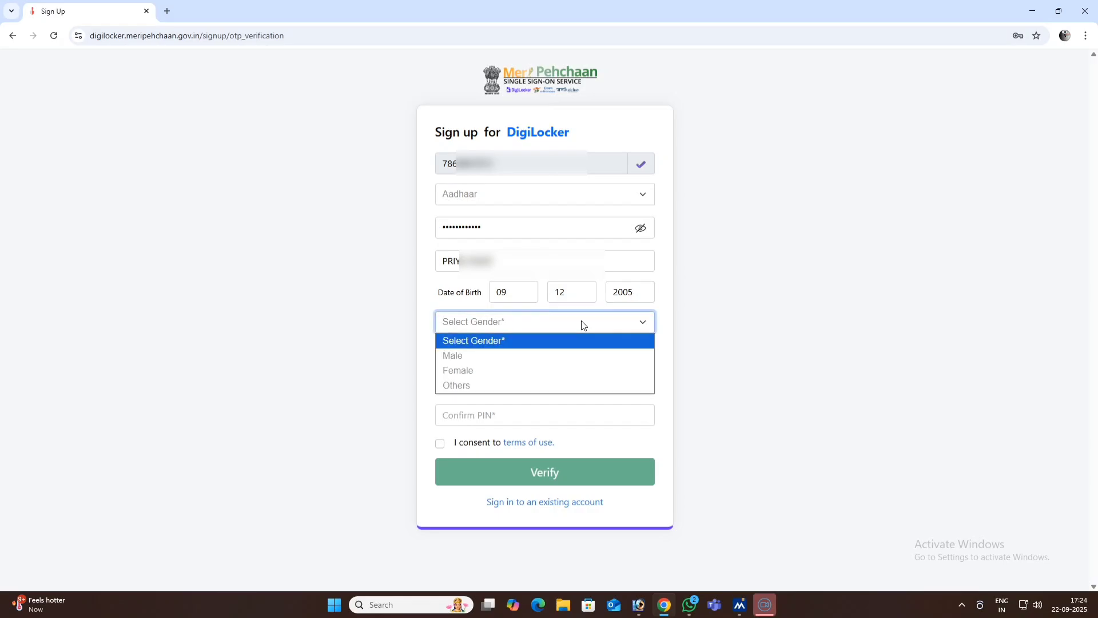
left_click(496, 370)
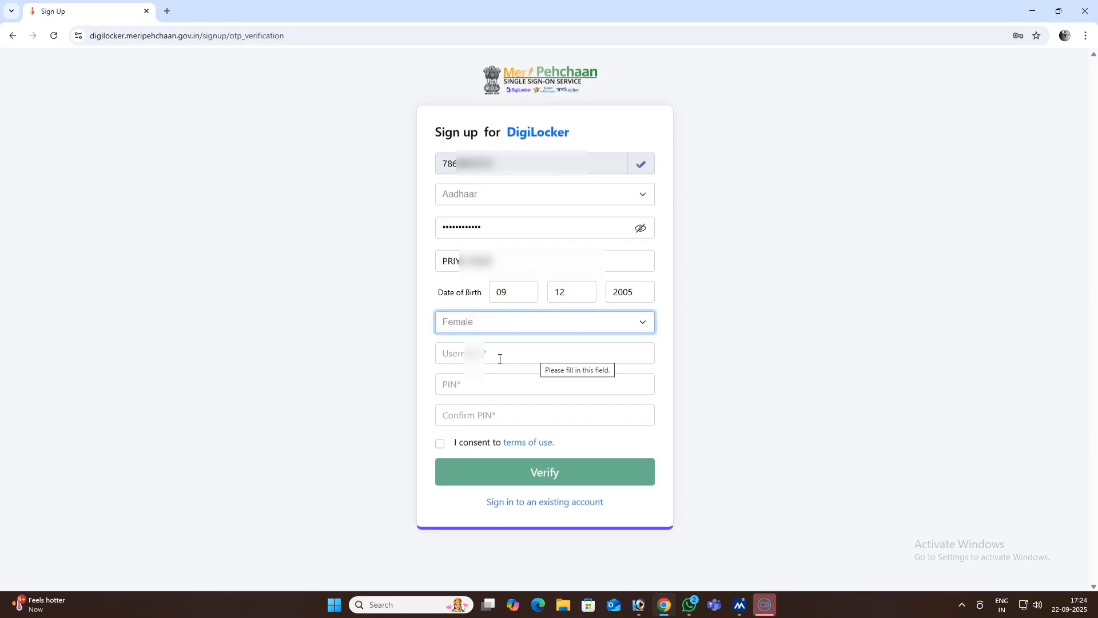
left_click(495, 359)
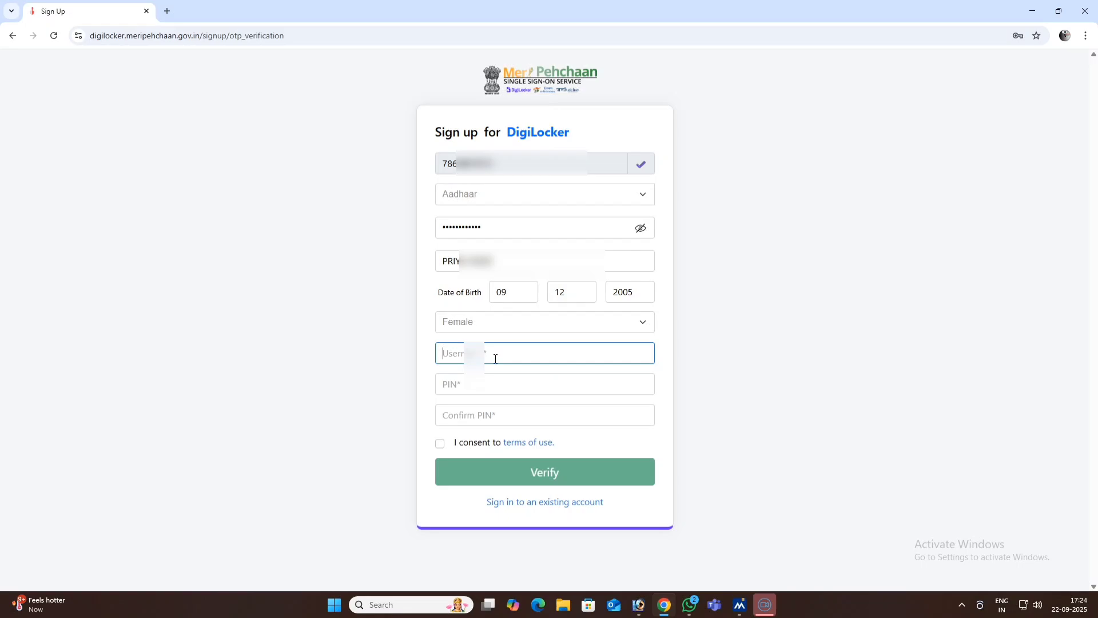
type("78")
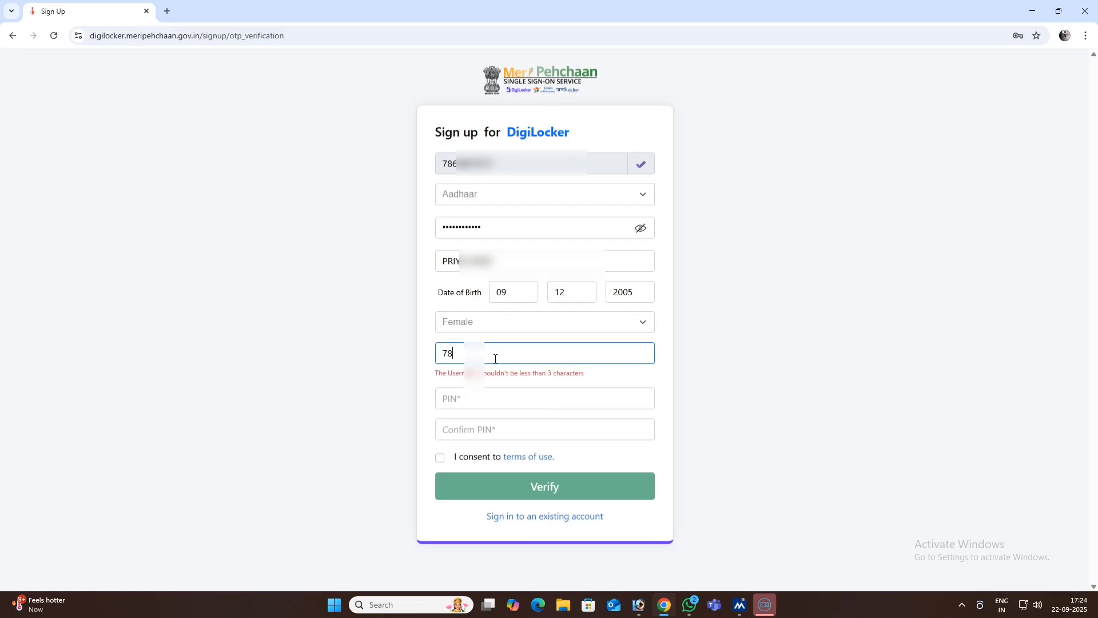
type("65")
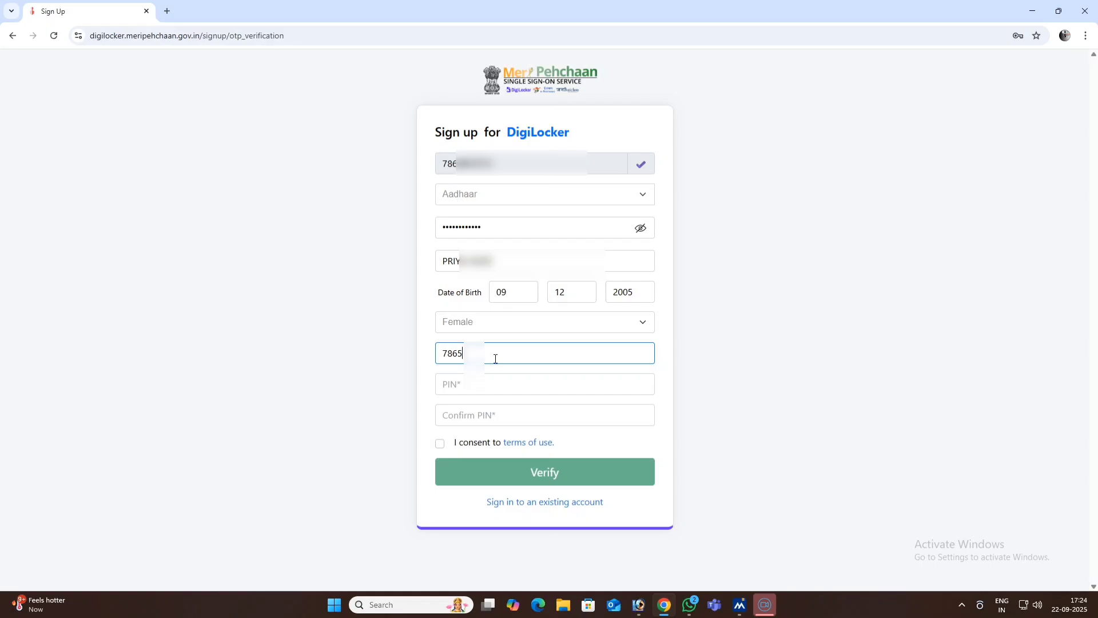
type("0**")
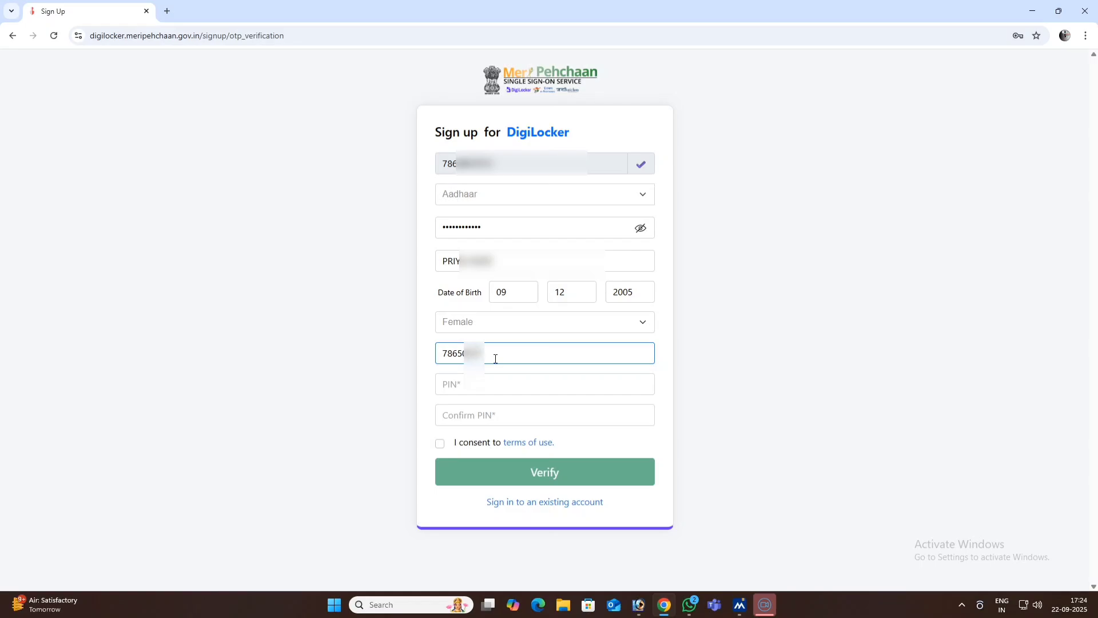
type("99")
- Set and confirm the PIN, accept the terms, and submit for verification
left_click(485, 387)
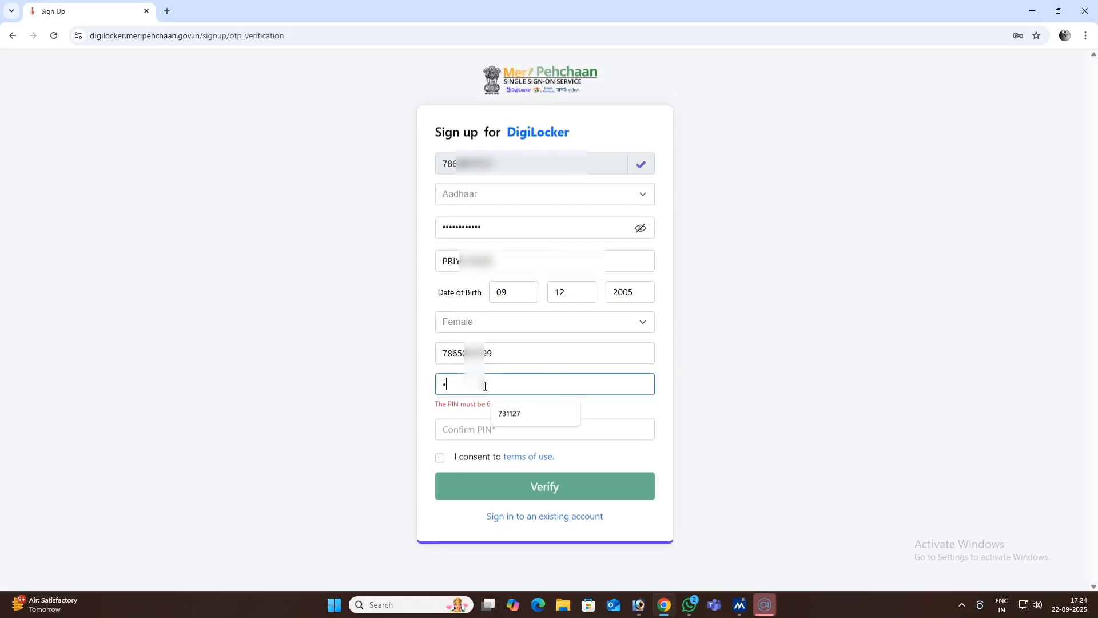
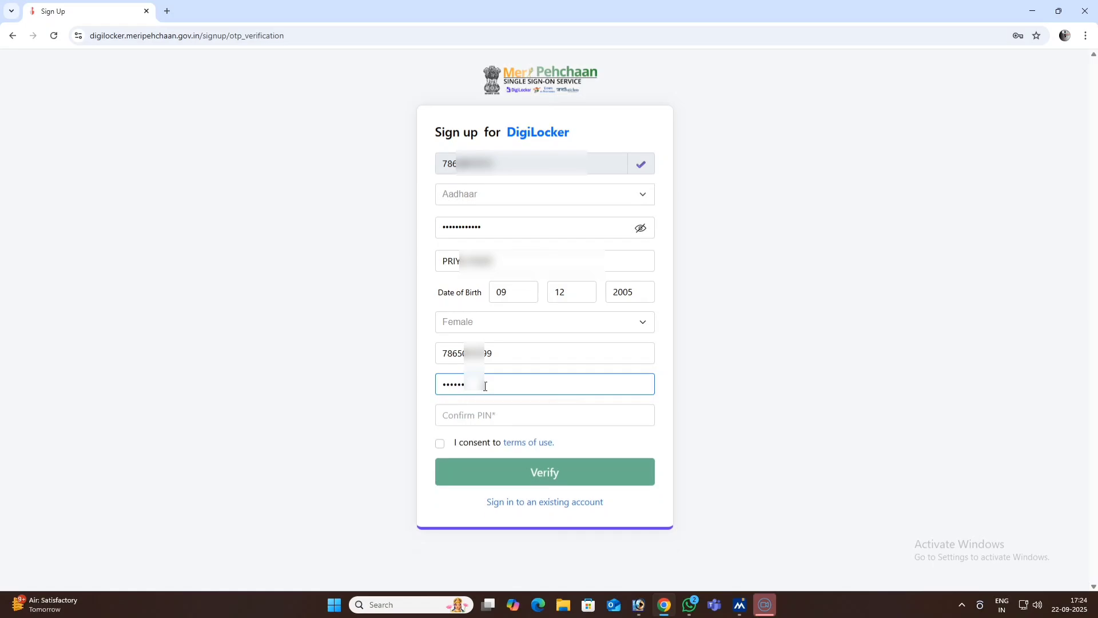
left_click(477, 423)
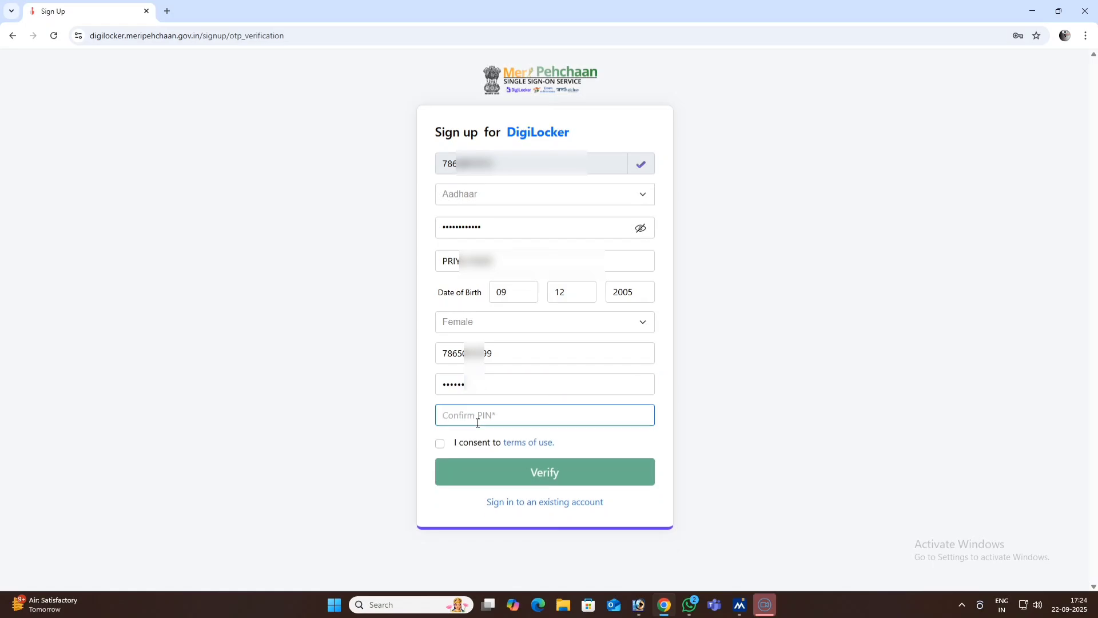
type("3")
type("•••••")
left_click(440, 445)
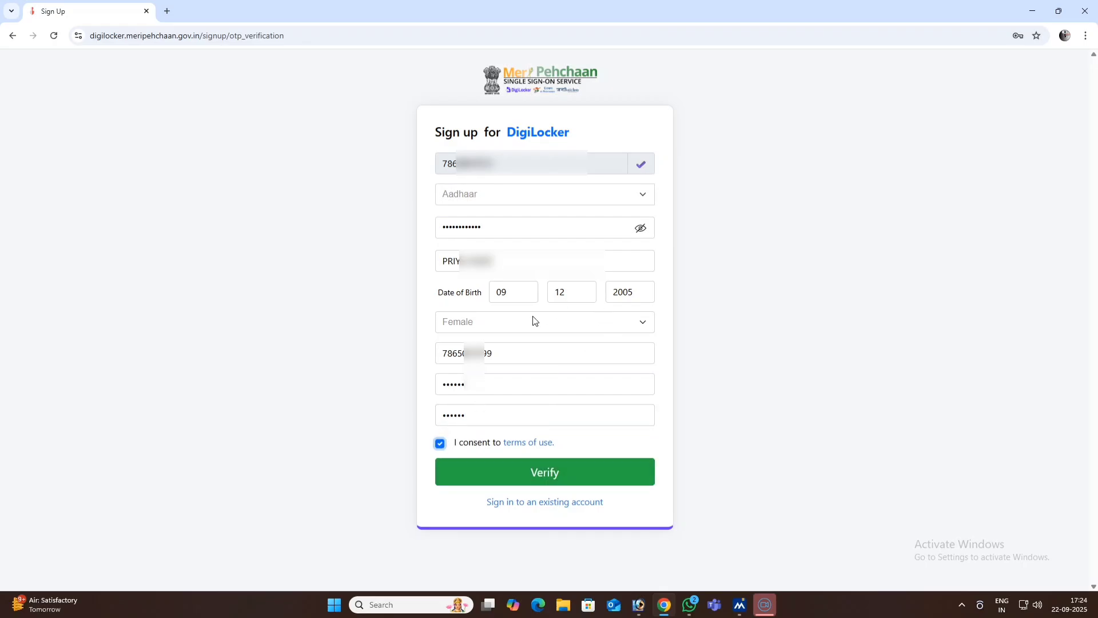
left_click(543, 465)
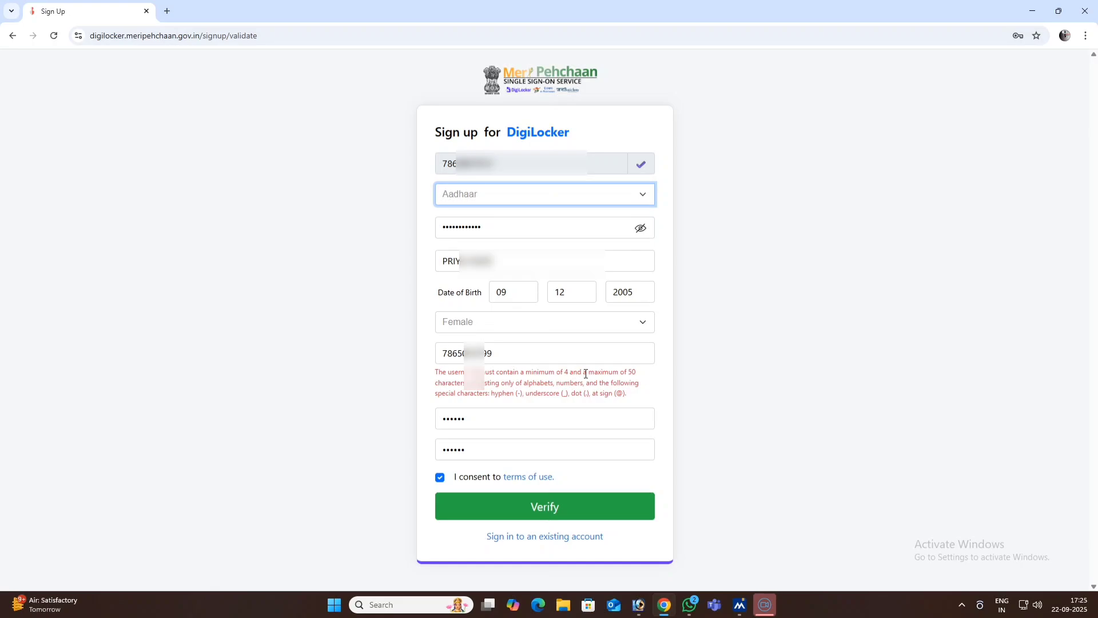
- Replace the rejected username with a unique one and resubmit the sign-up
left_click(499, 356)
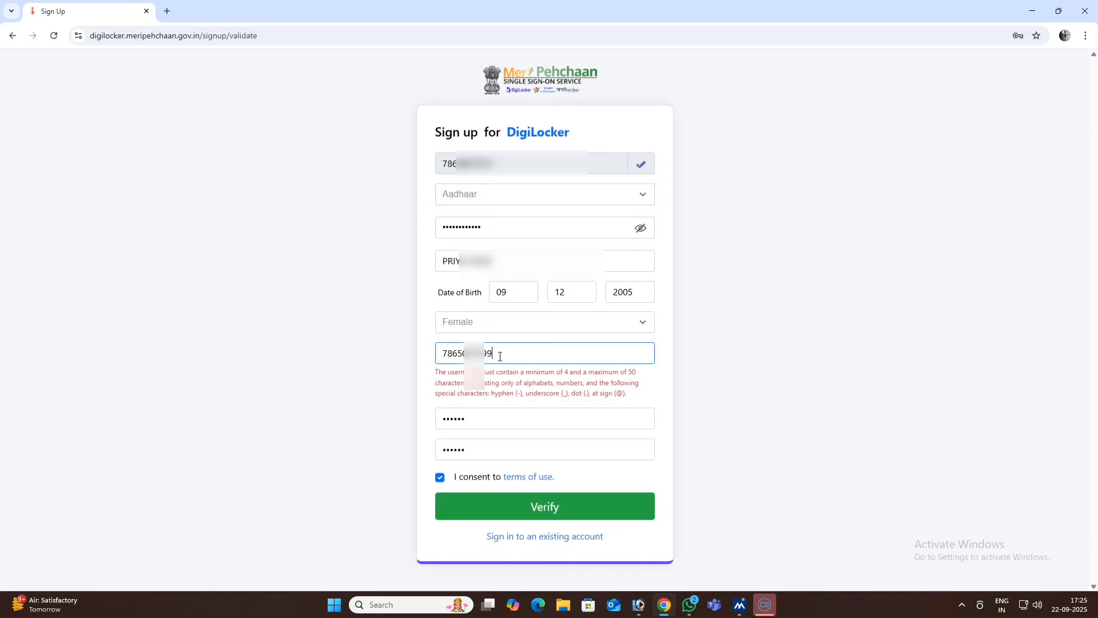
key("ctrl+a")
type("pri")
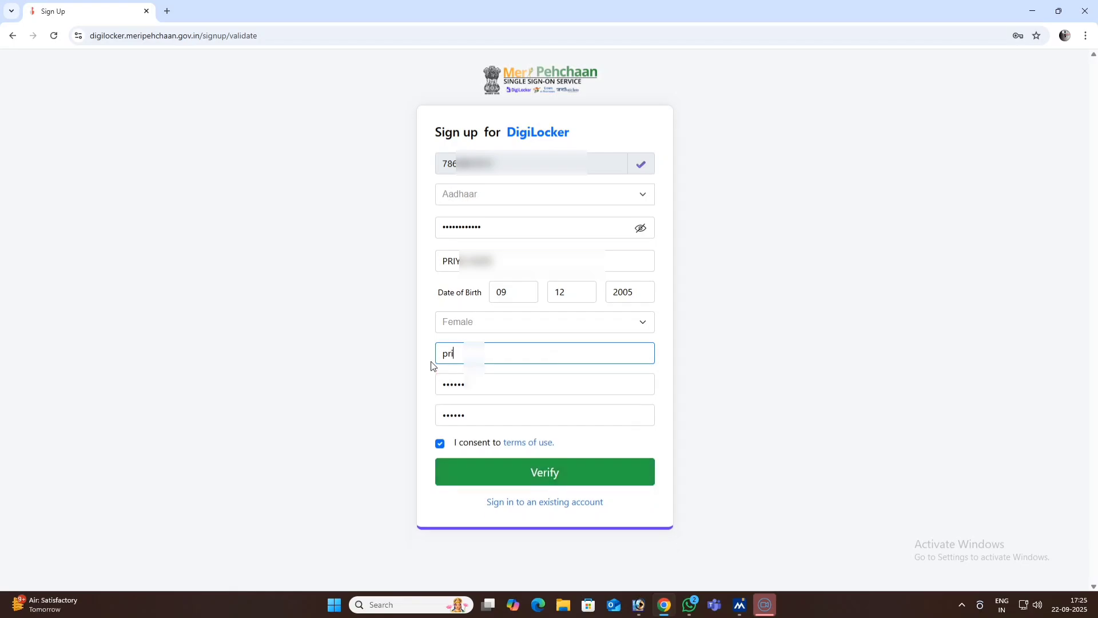
type("yal")
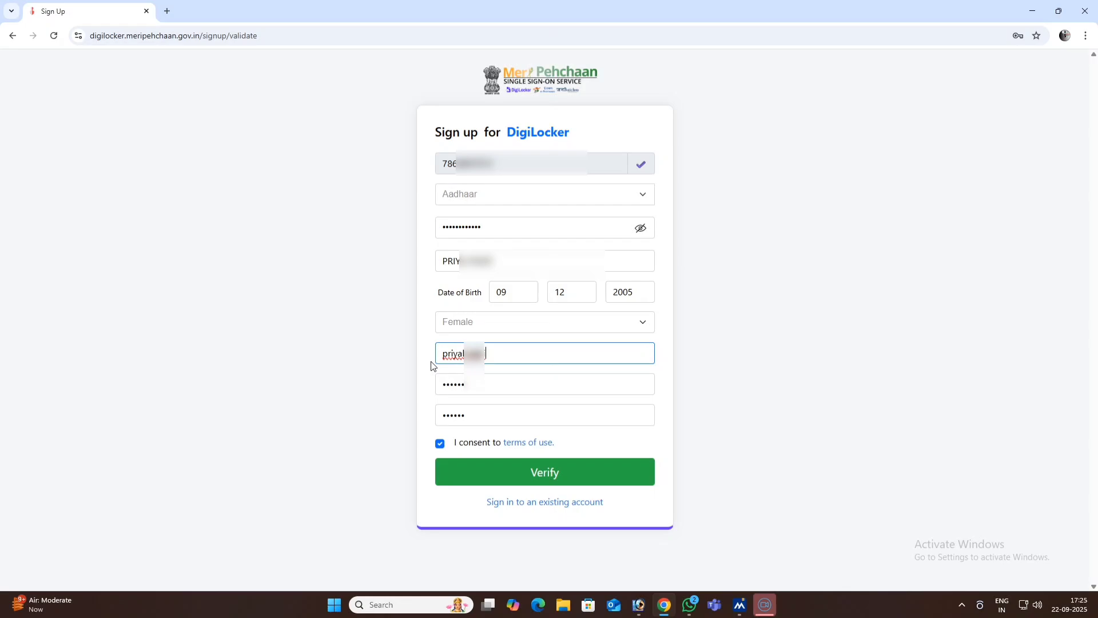
type("123")
left_click(524, 478)
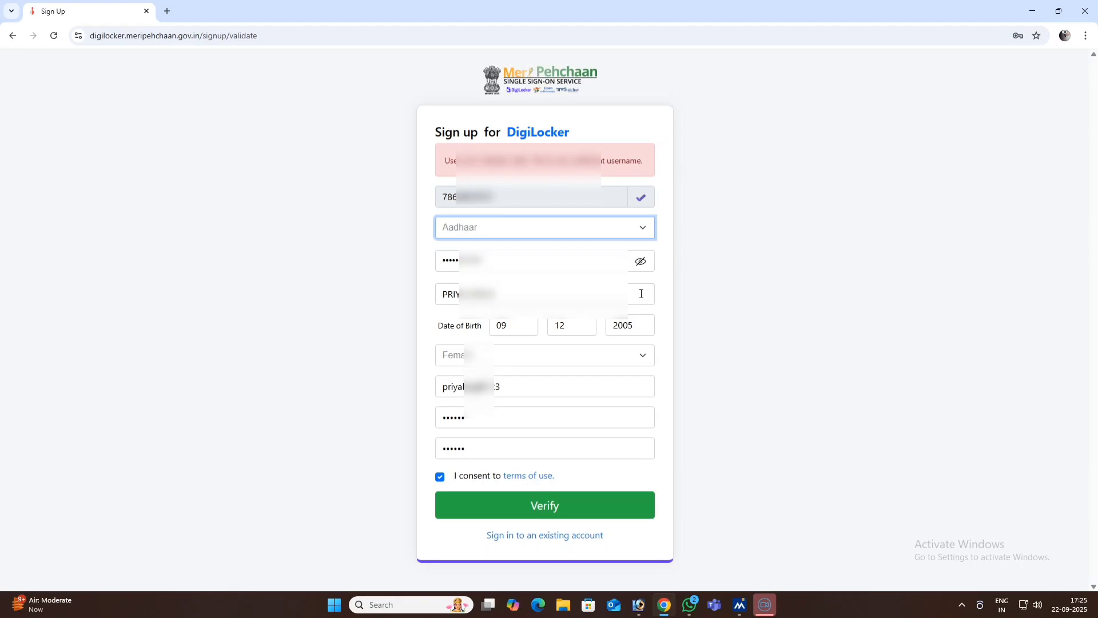
left_click(525, 387)
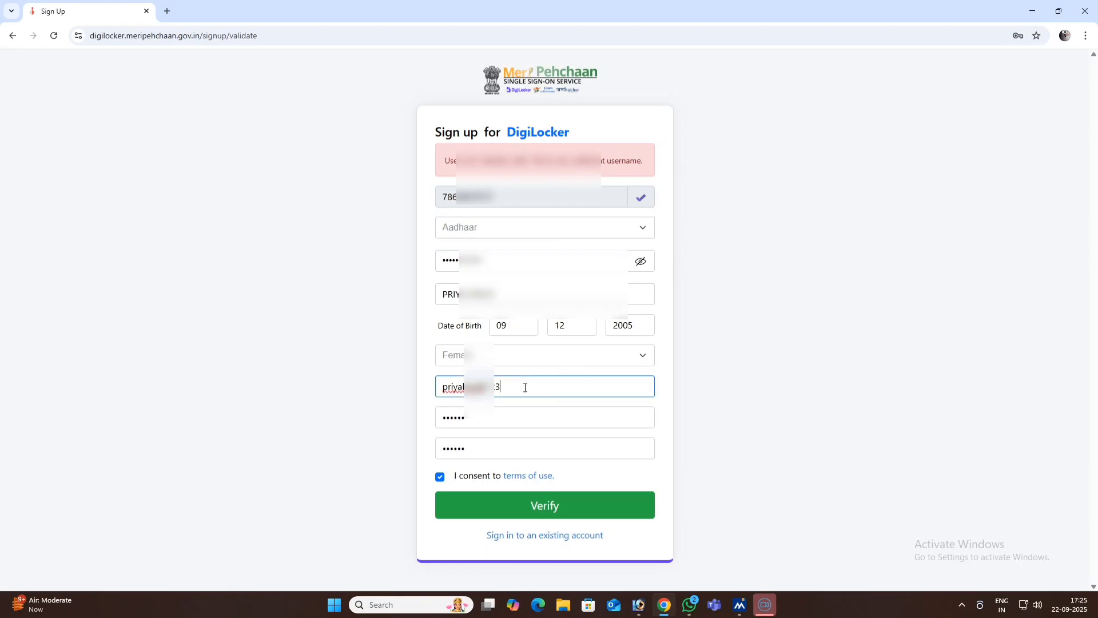
type("45")
left_click(546, 506)
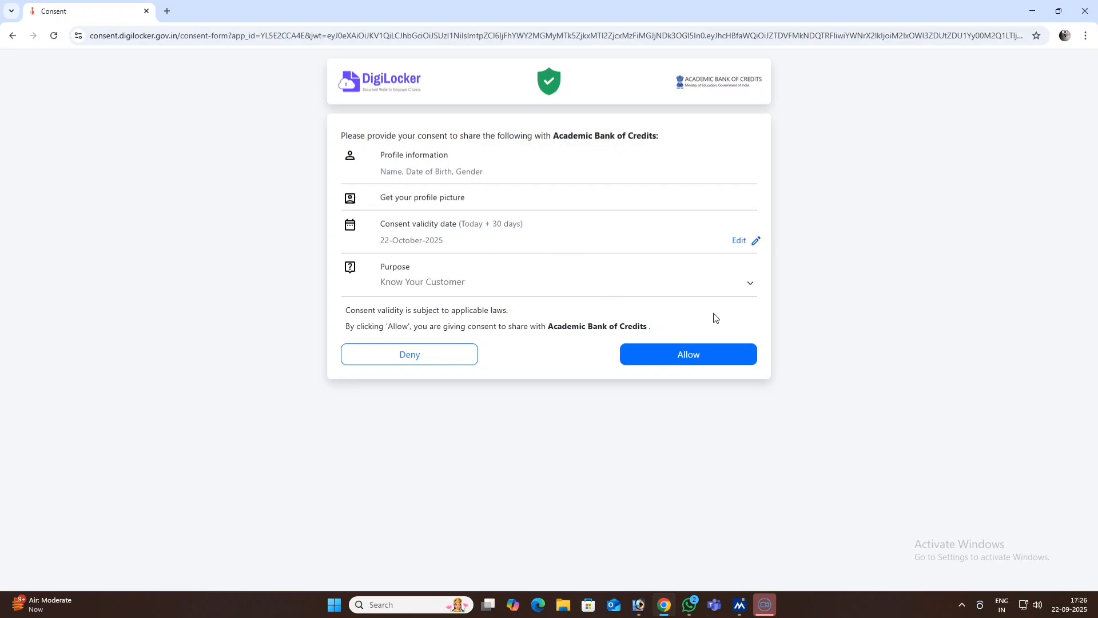
- Keep Know Your Customer as the purpose, allow sharing, and continue to Academic Bank of Credits
left_click(751, 284)
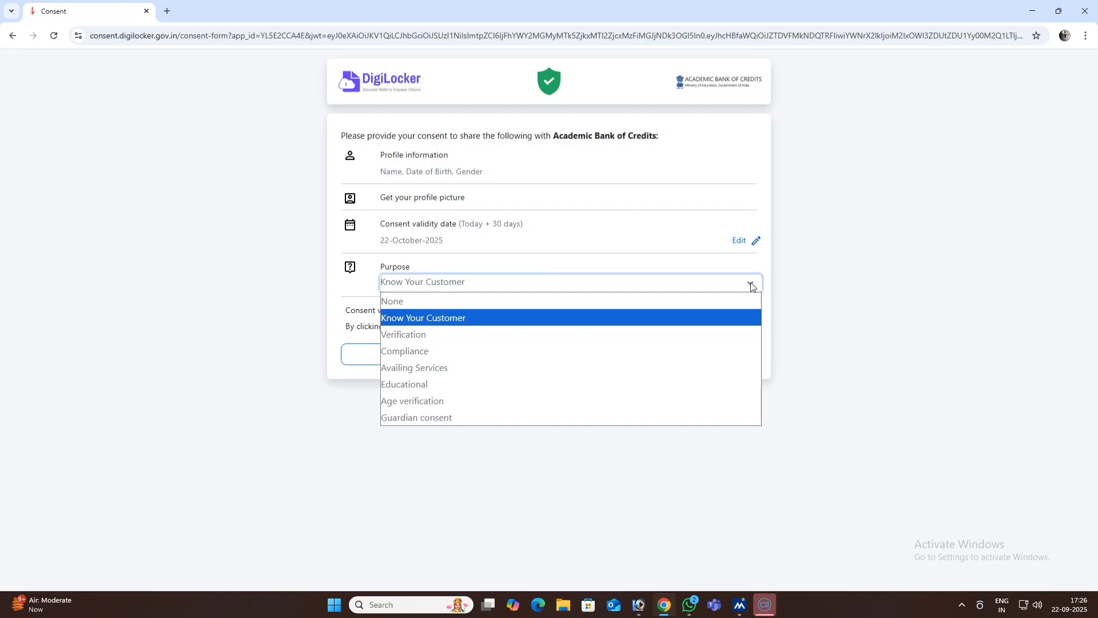
left_click(751, 285)
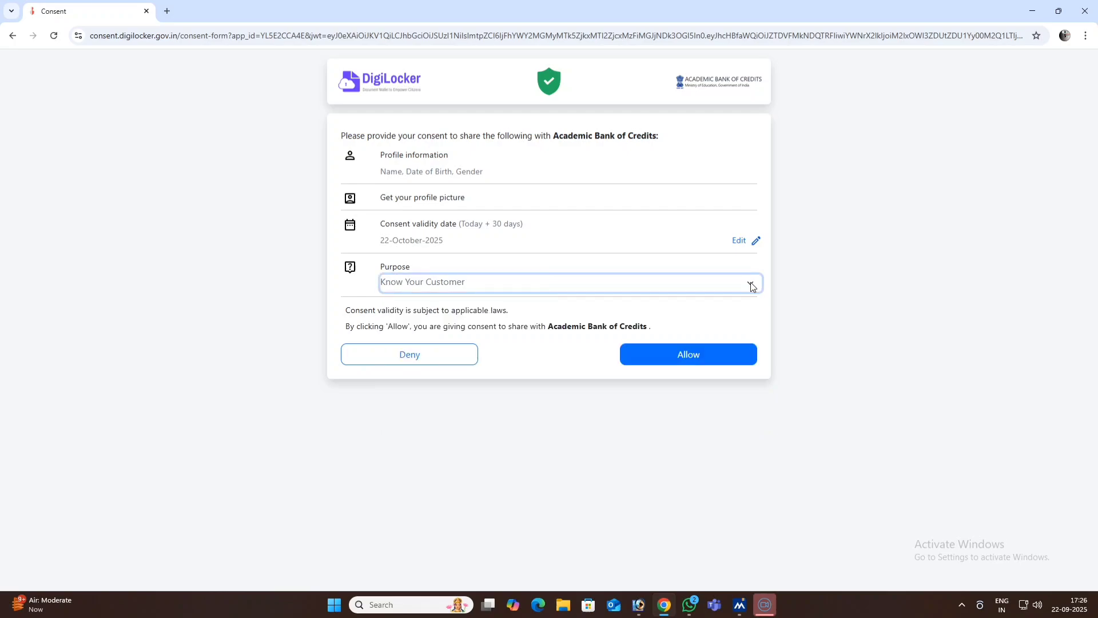
left_click(698, 358)
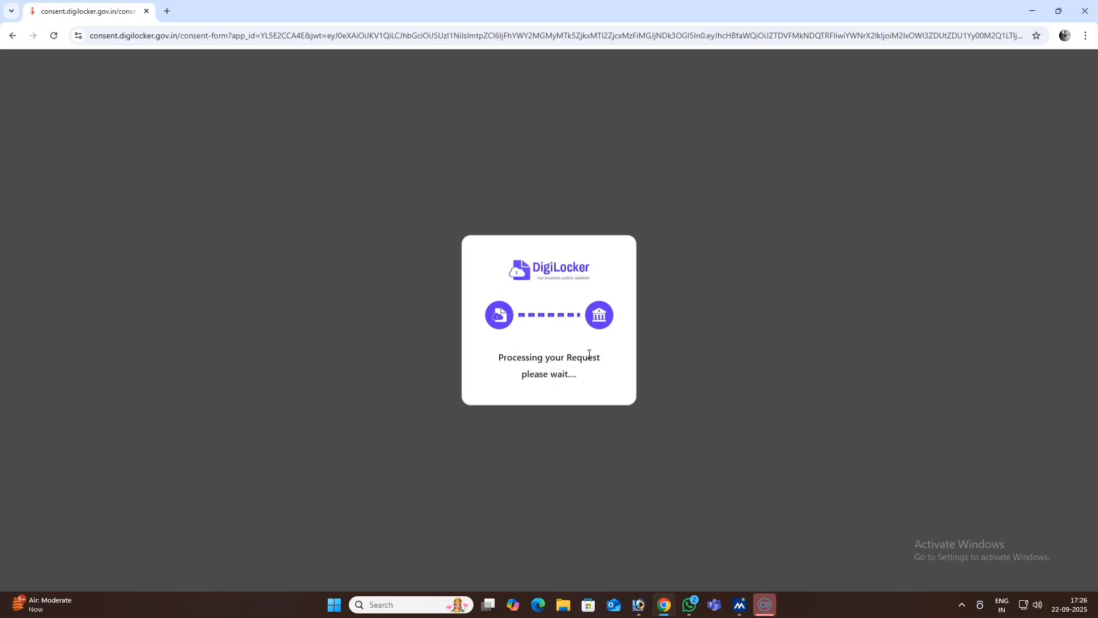
left_click(505, 339)
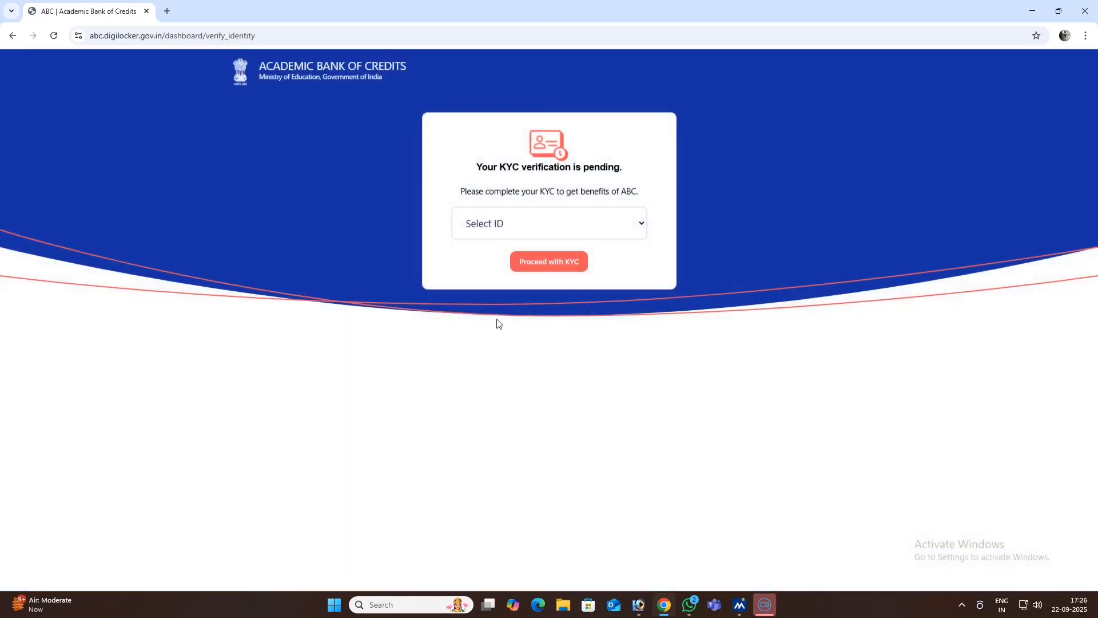
- Choose Aadhaar as the KYC ID, proceed, and submit the Aadhaar number
left_click(599, 223)
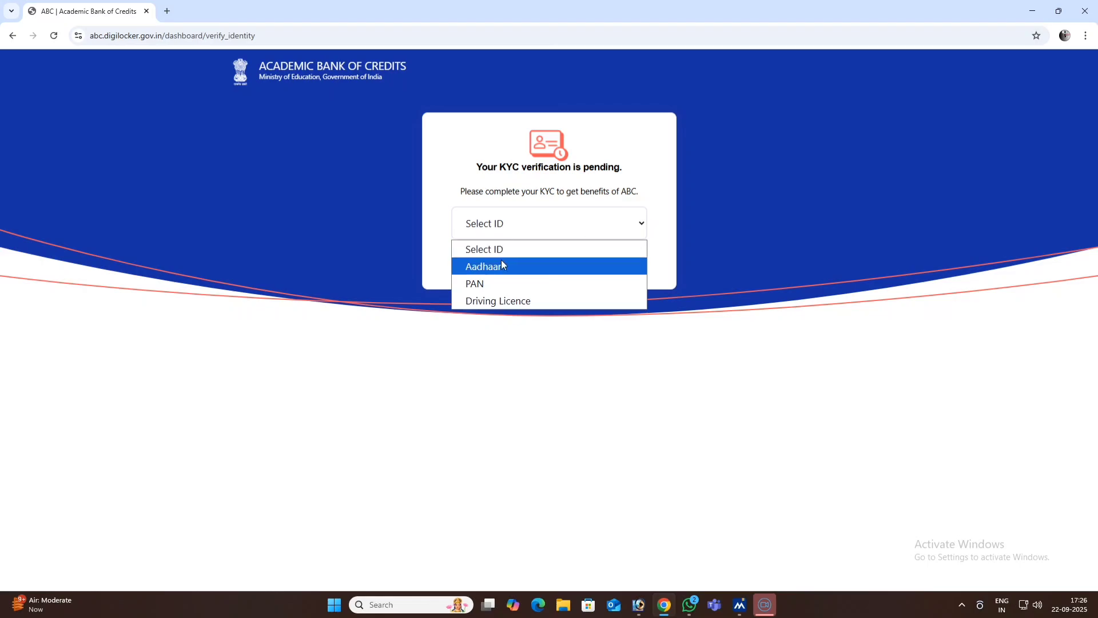
left_click(487, 269)
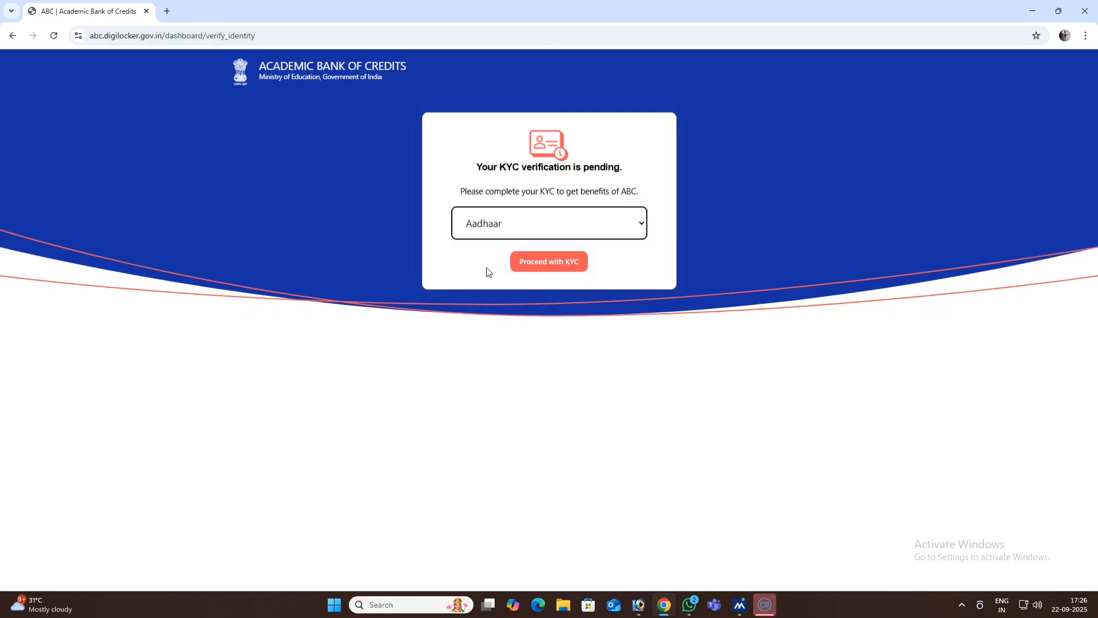
left_click(564, 266)
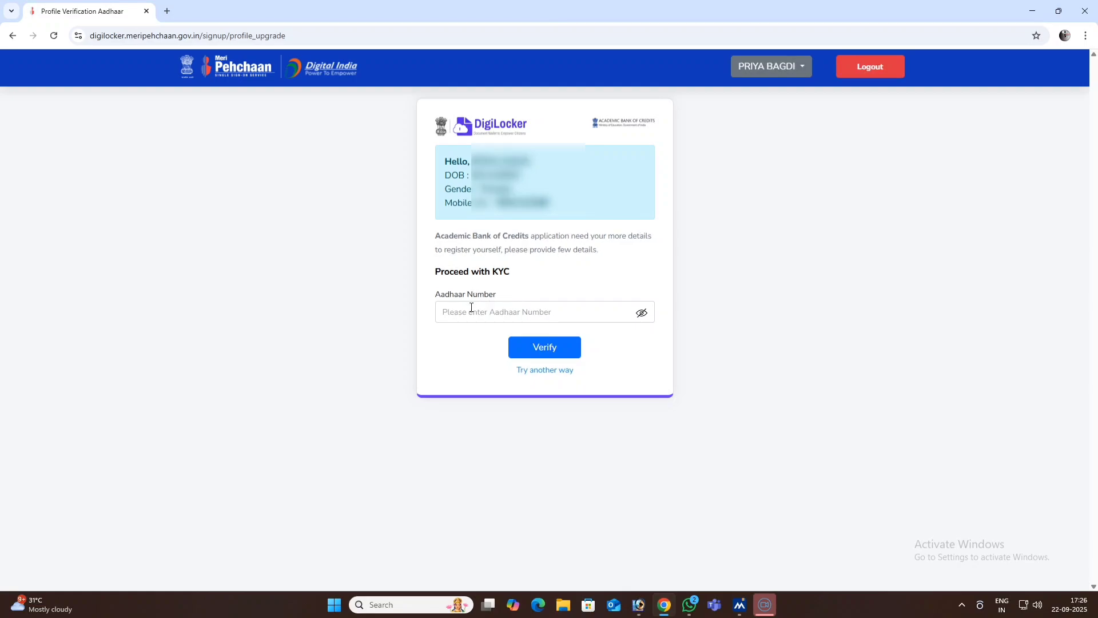
left_click(507, 311)
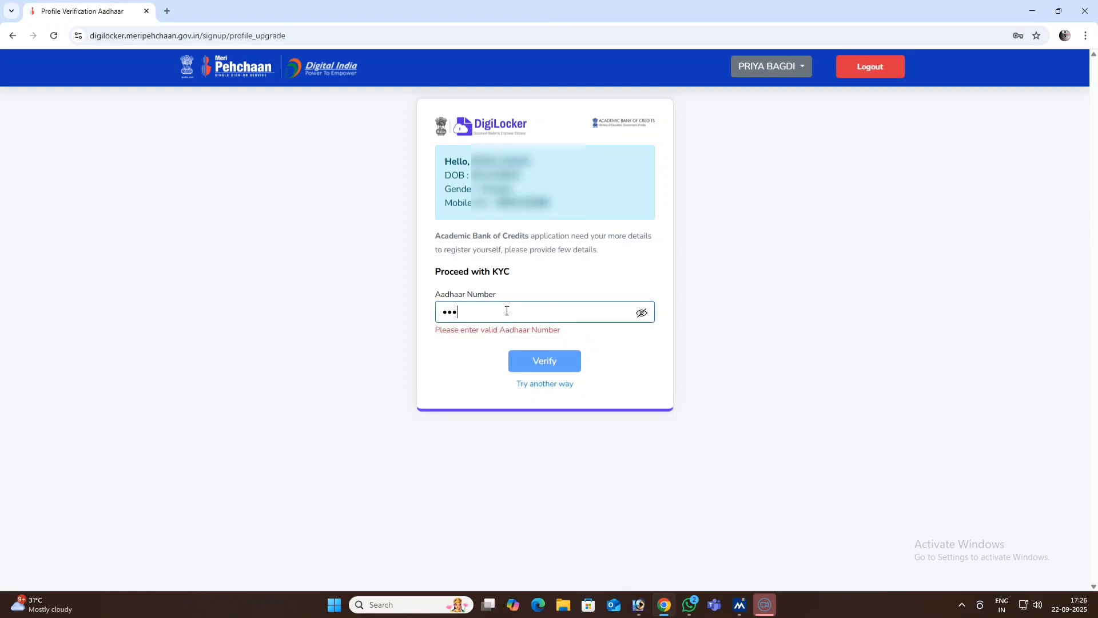
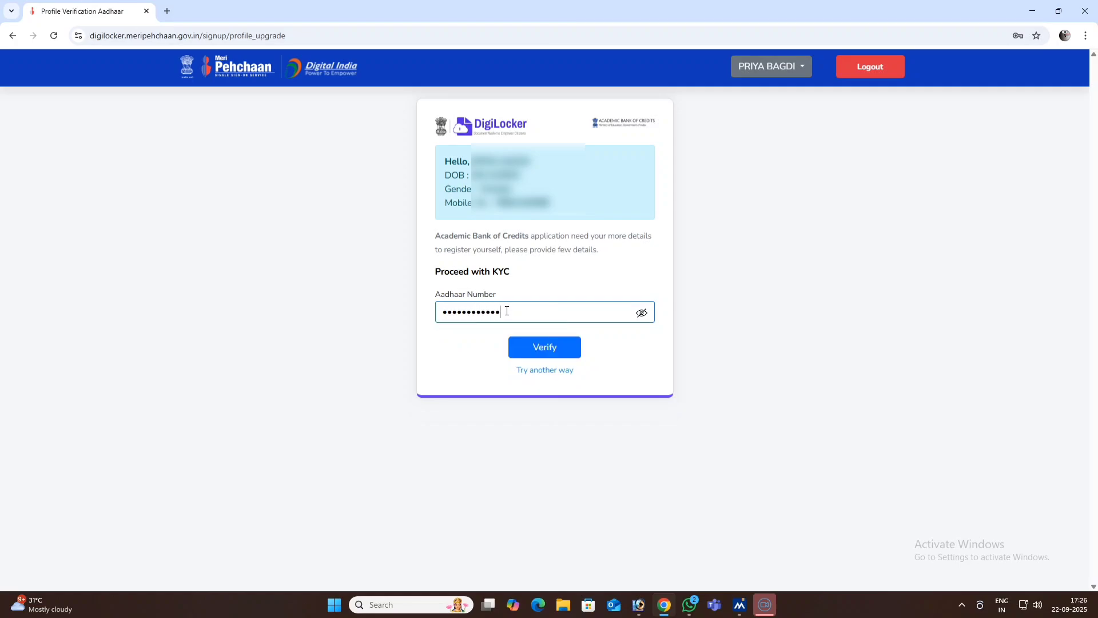
left_click(529, 349)
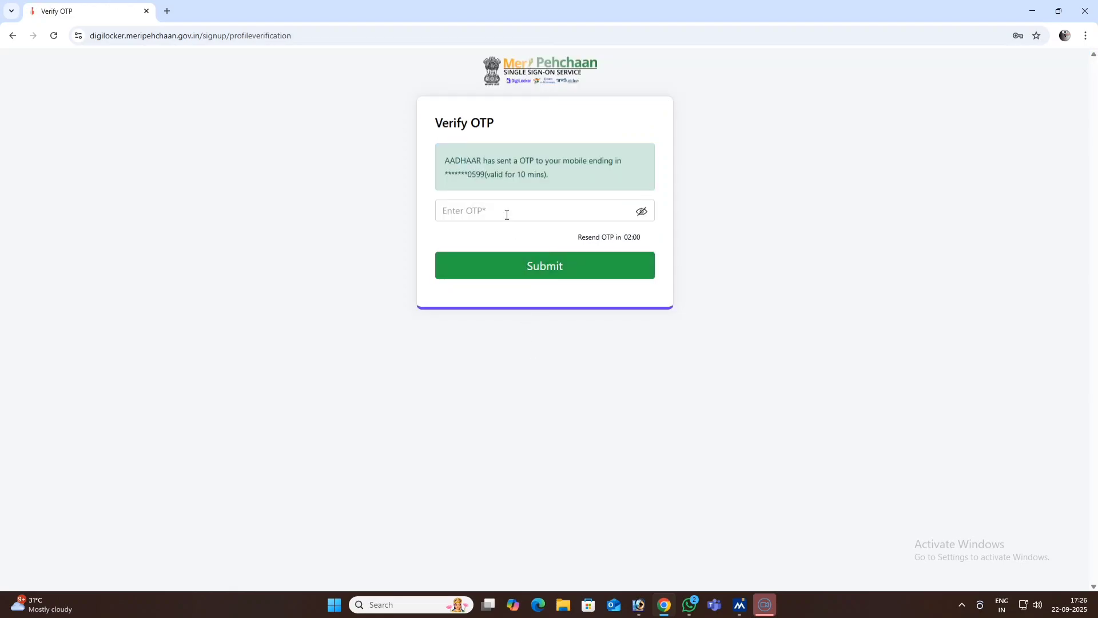
- Enter the Aadhaar OTP, correct a mistyped digit, check it, and submit
left_click(506, 214)
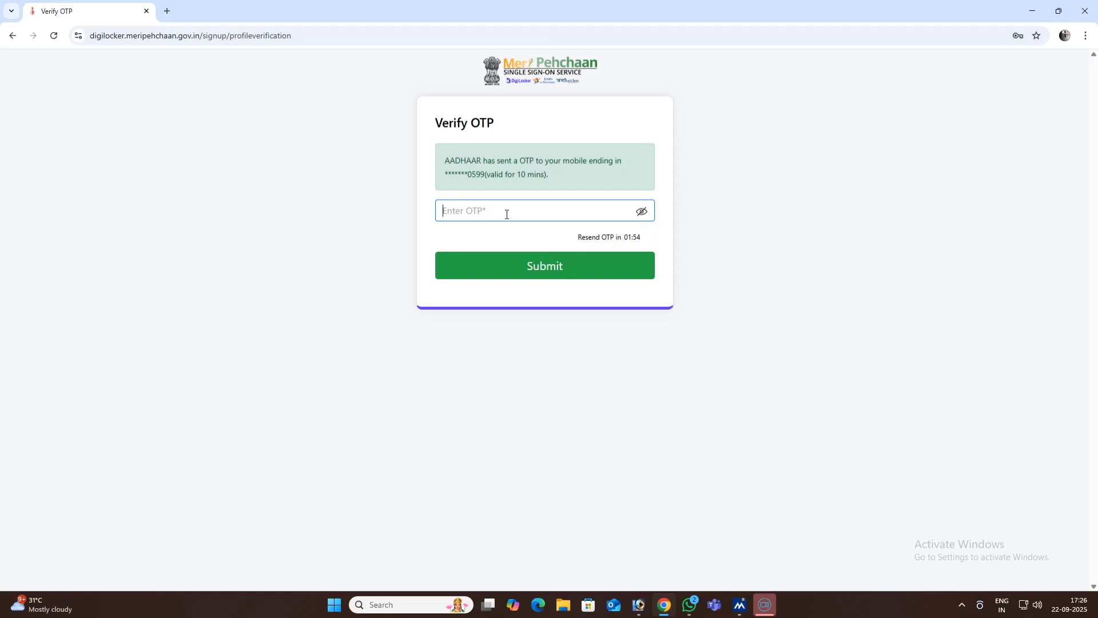
type("••")
key("BackSpace")
key("BackSpace")
key("BackSpace")
key("BackSpace")
type("•")
left_click(641, 211)
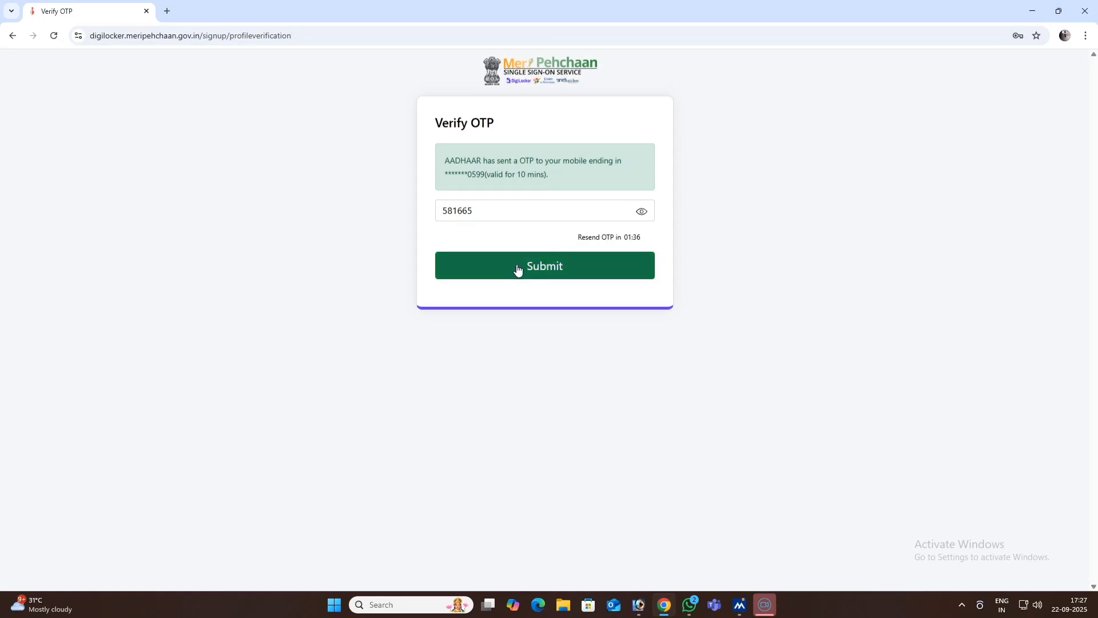
left_click(535, 266)
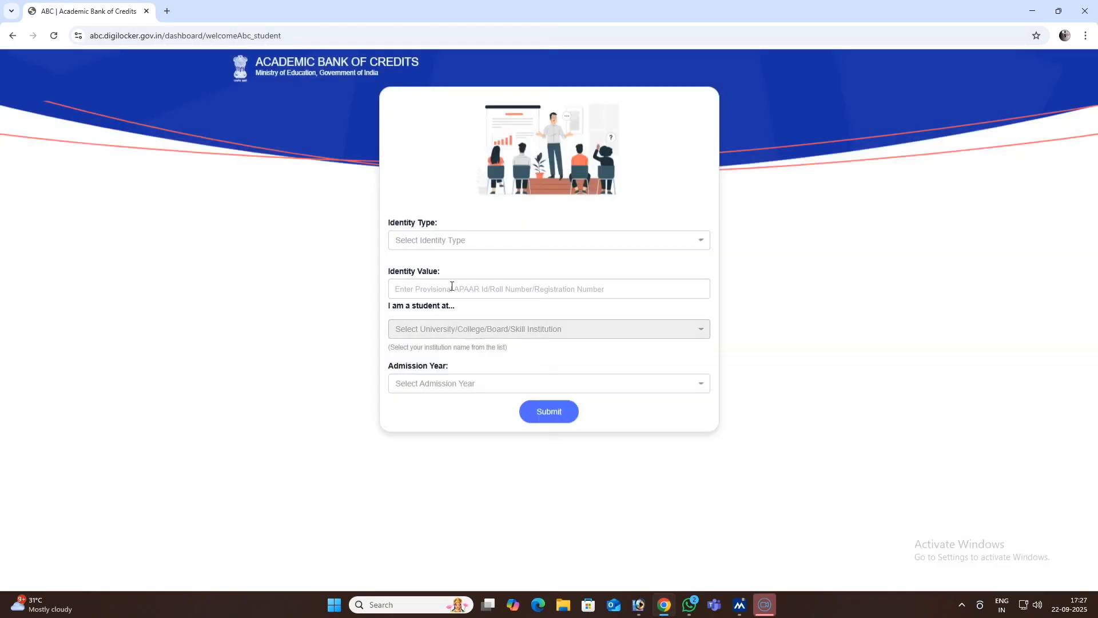
- Set the identity type to New Admission and the institution to The University Of Burdwan
left_click(469, 242)
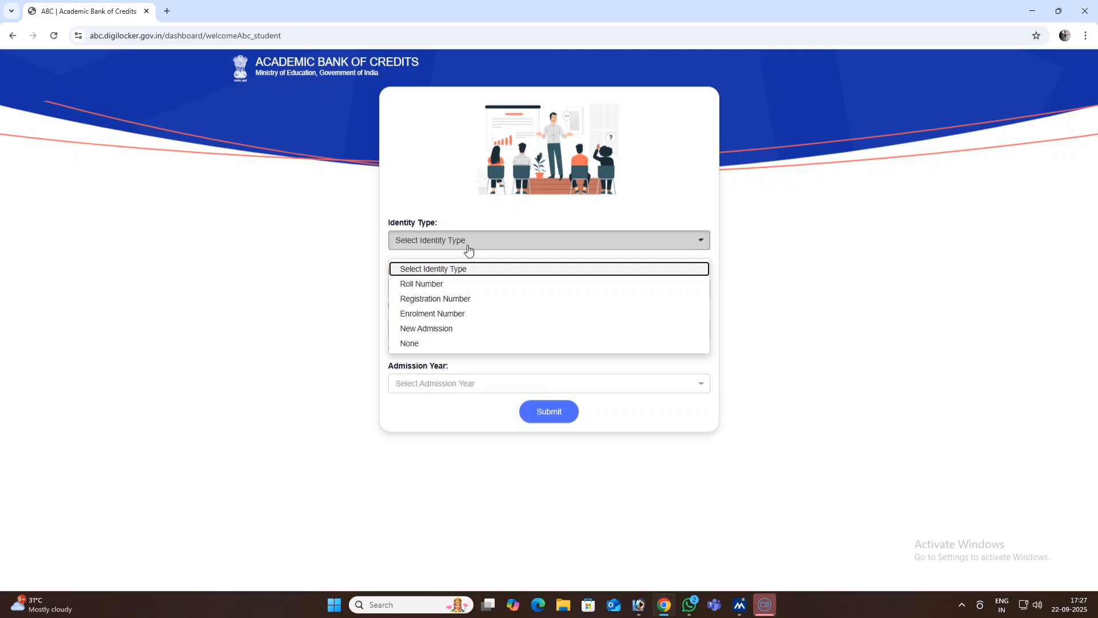
left_click(453, 329)
left_click(473, 286)
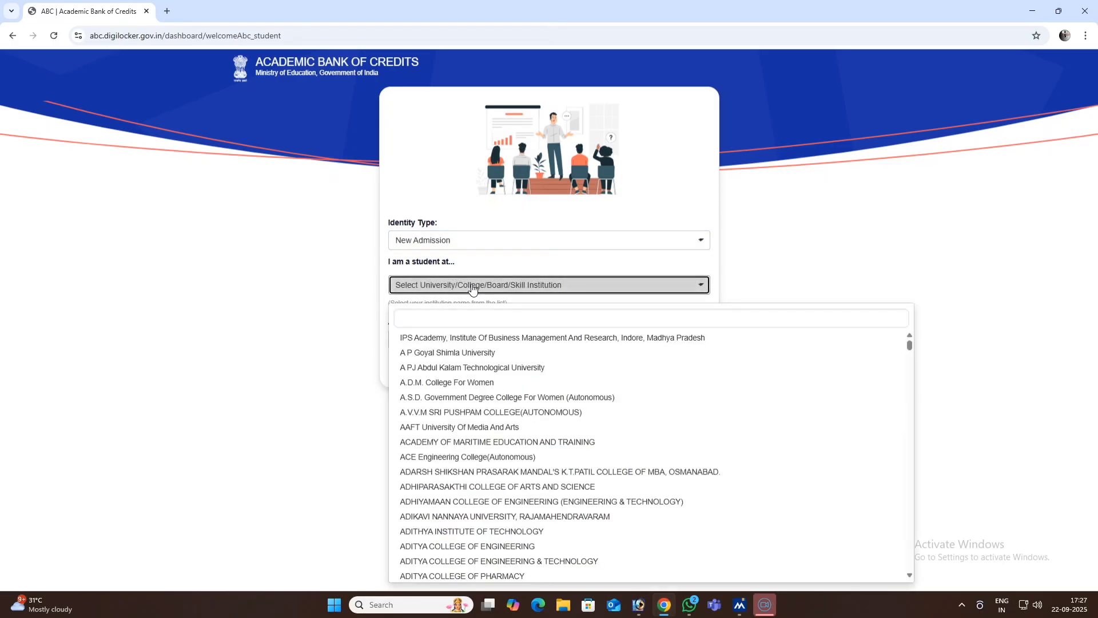
scroll(448, 453, "down", 15)
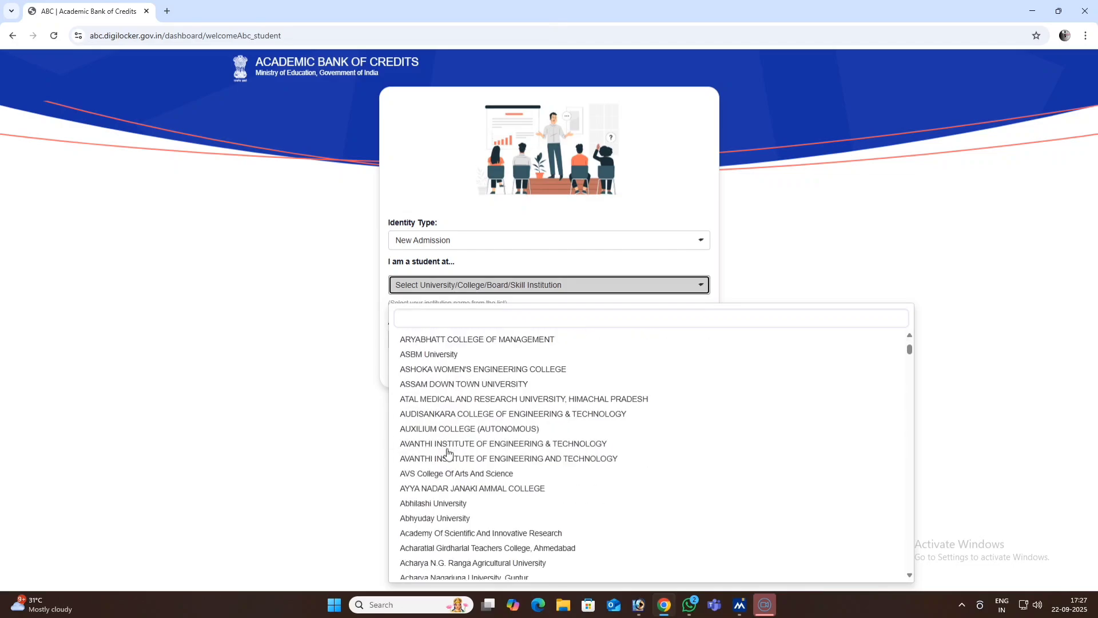
scroll(448, 453, "down", 20)
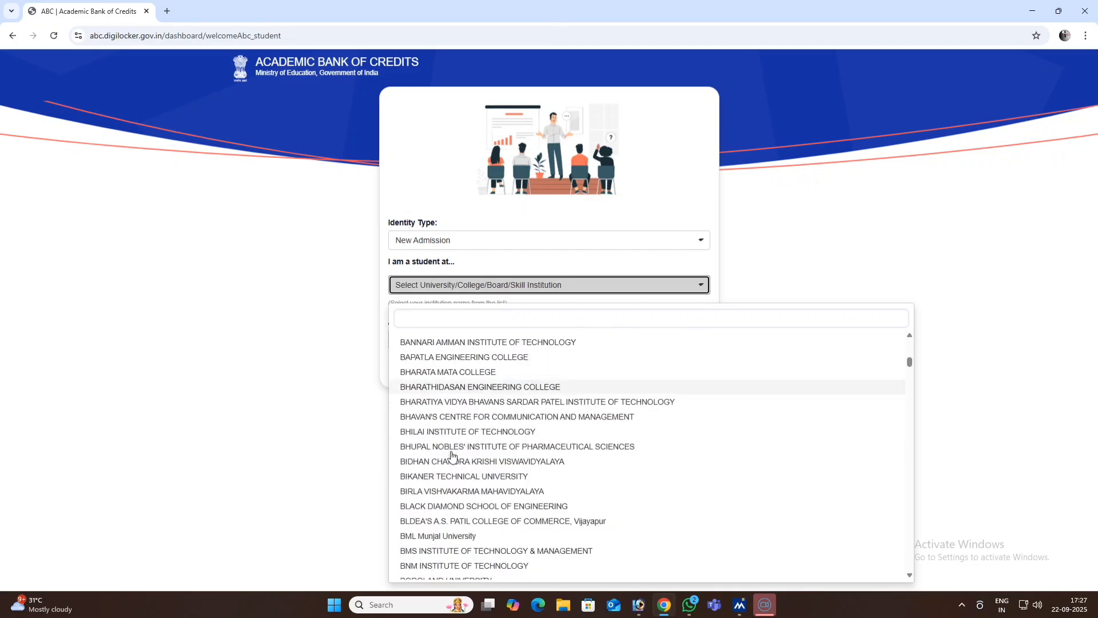
scroll(452, 456, "down", 7)
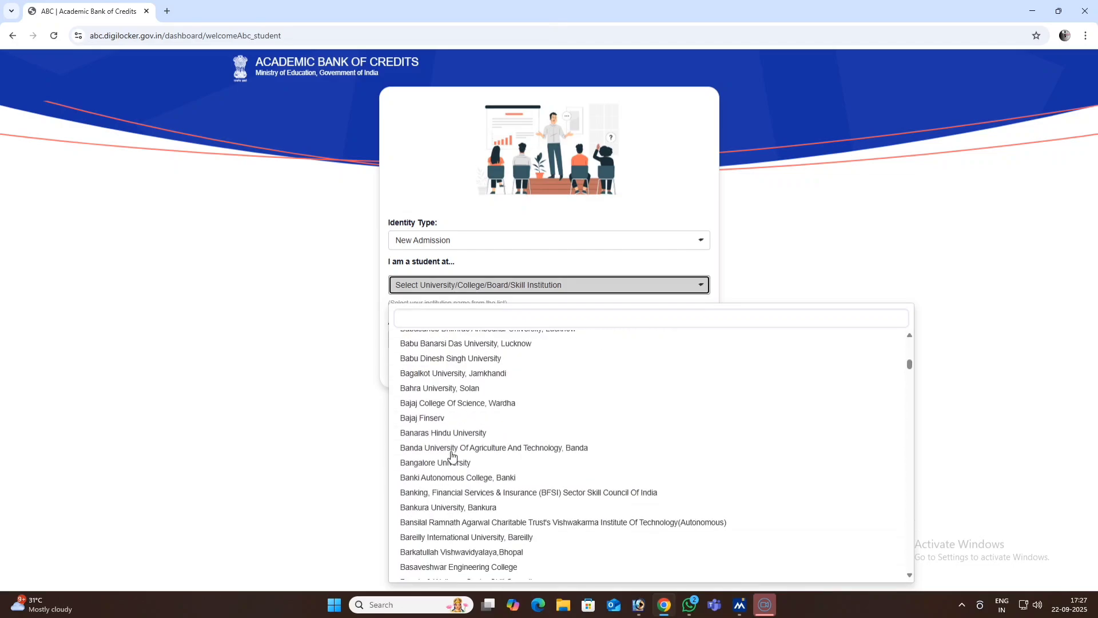
scroll(451, 456, "down", 3)
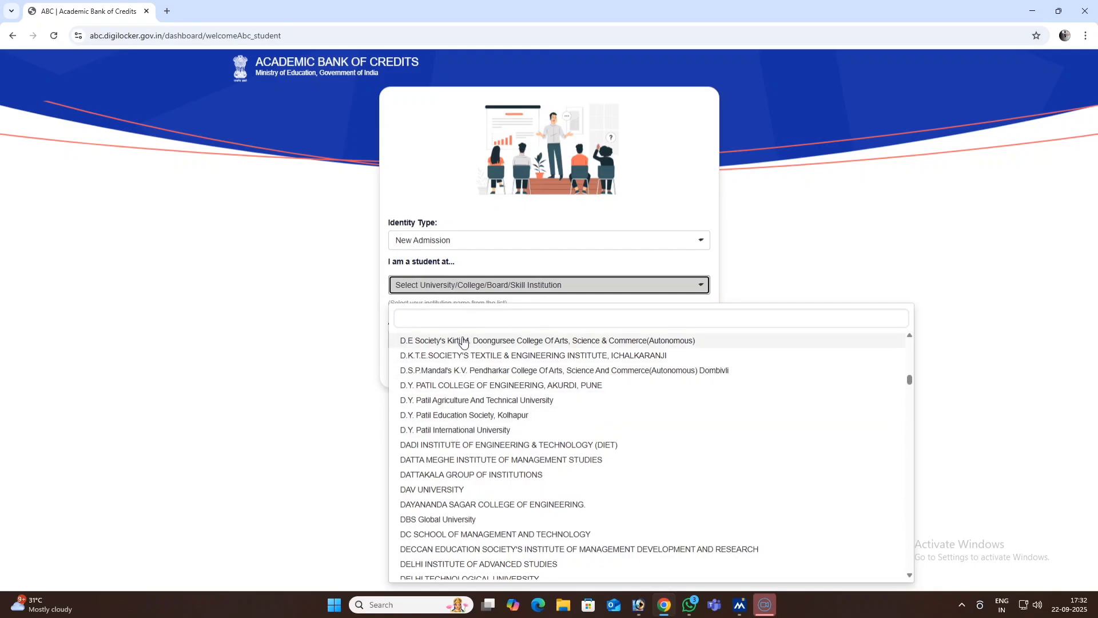
left_click(463, 319)
type("BU")
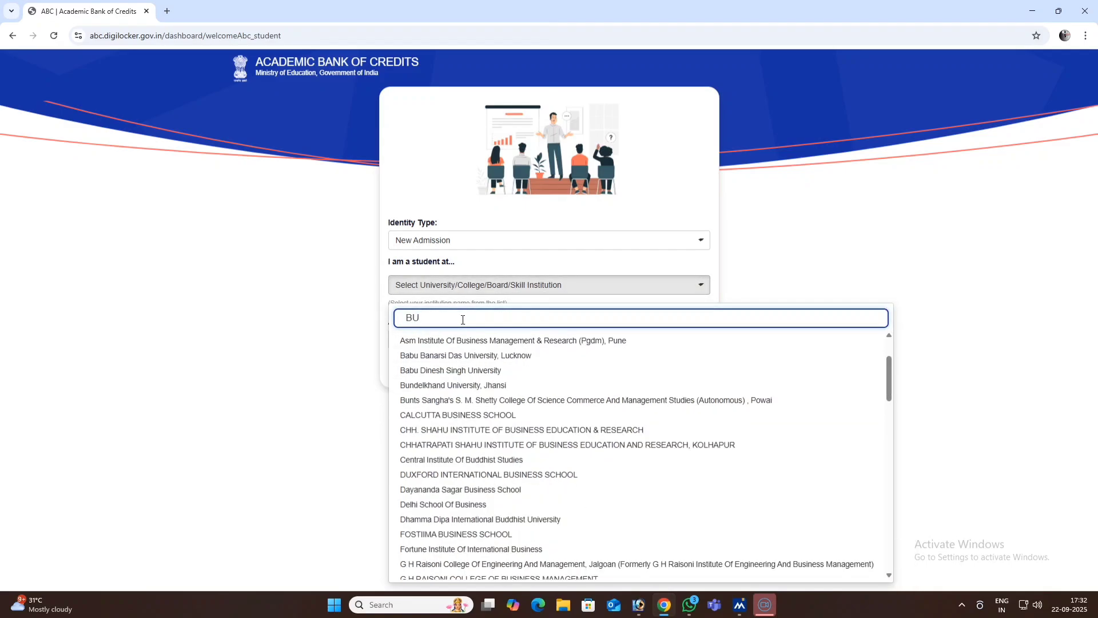
type("R")
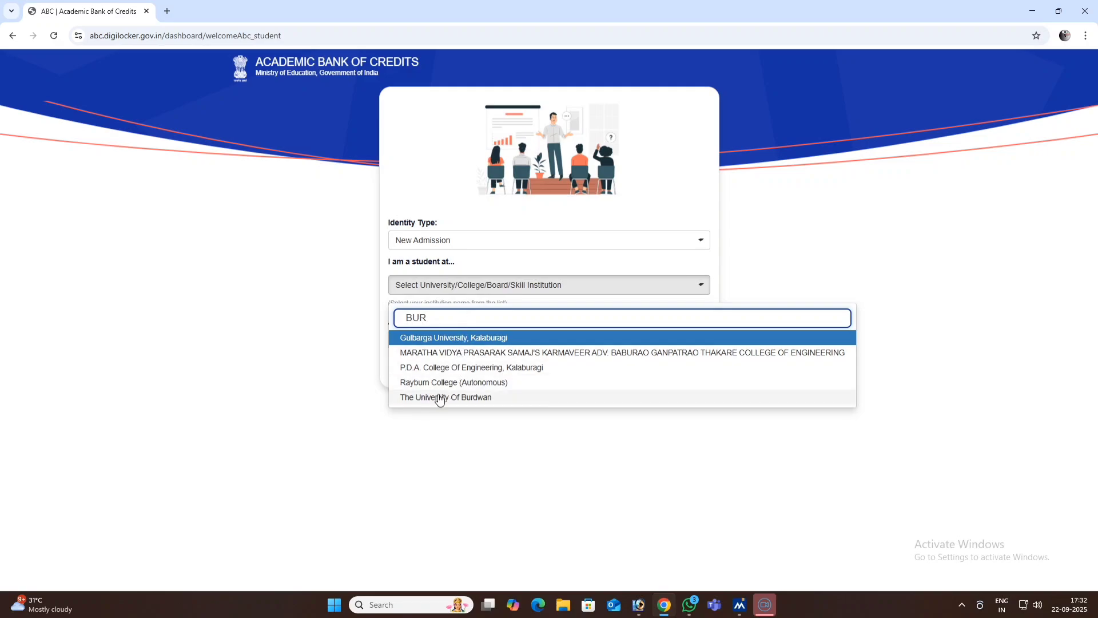
left_click(457, 396)
- Choose 2025 as the admission year and submit the student form
left_click(454, 342)
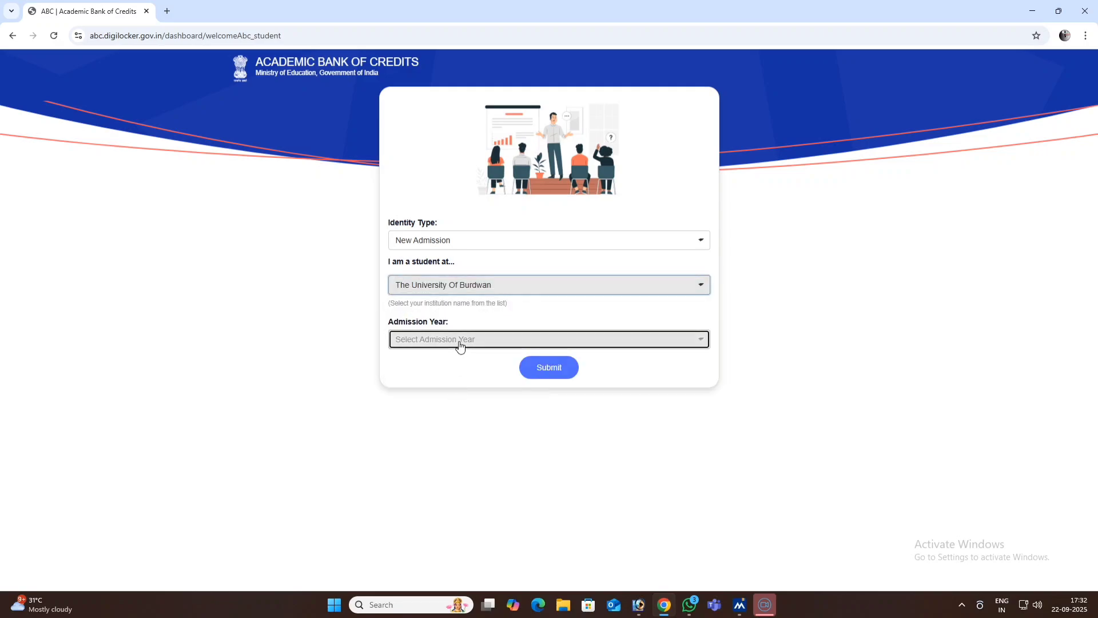
scroll(450, 306, "down", 8)
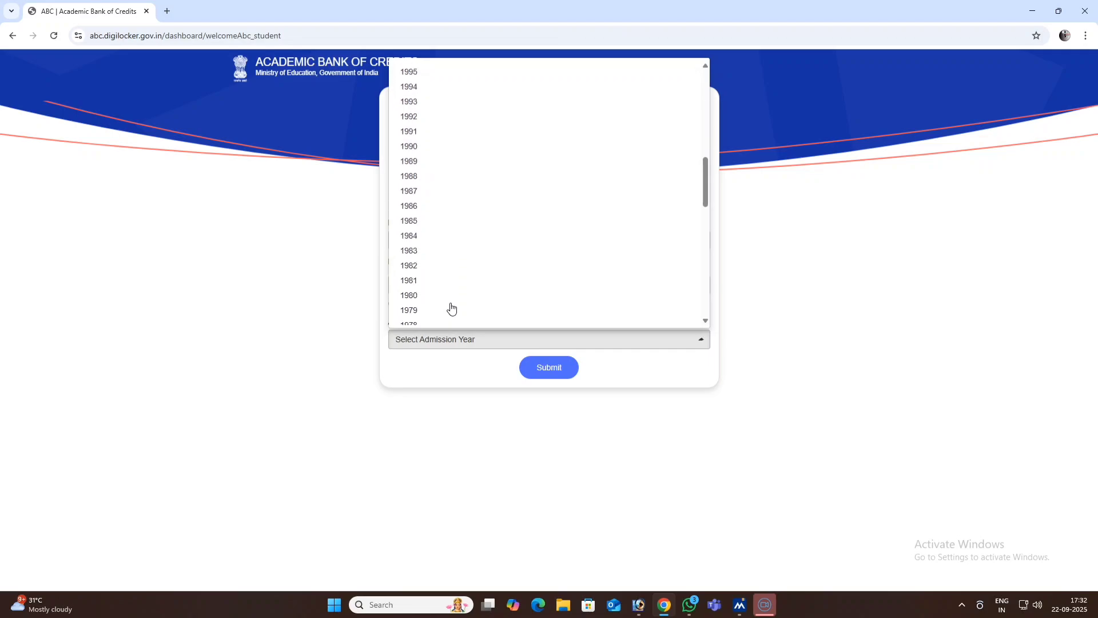
scroll(448, 303, "up", 8)
left_click(421, 86)
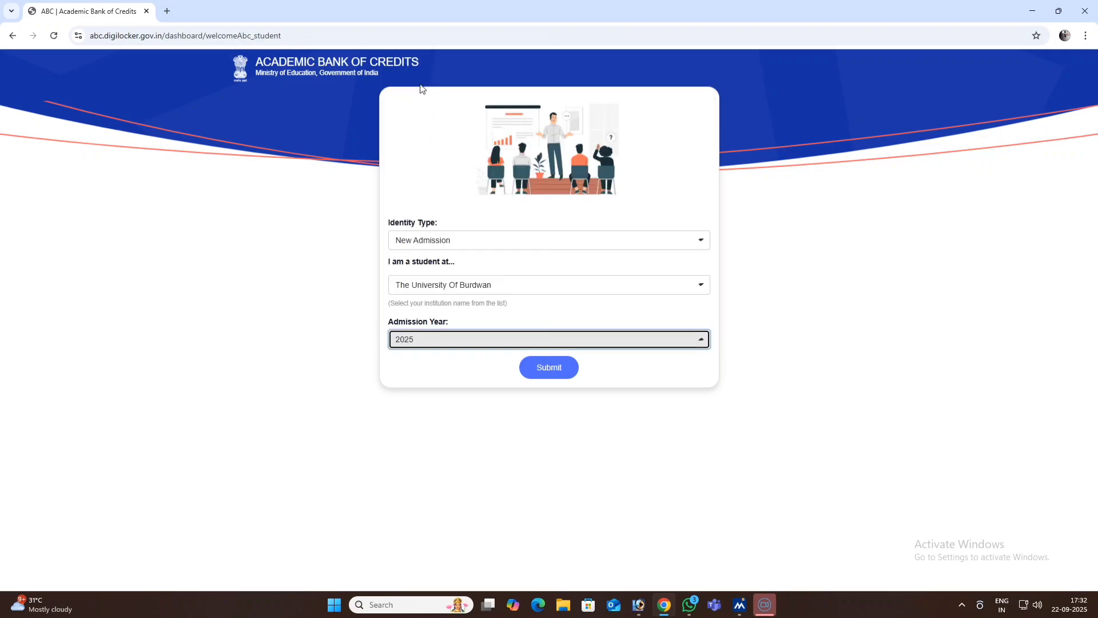
left_click(564, 369)
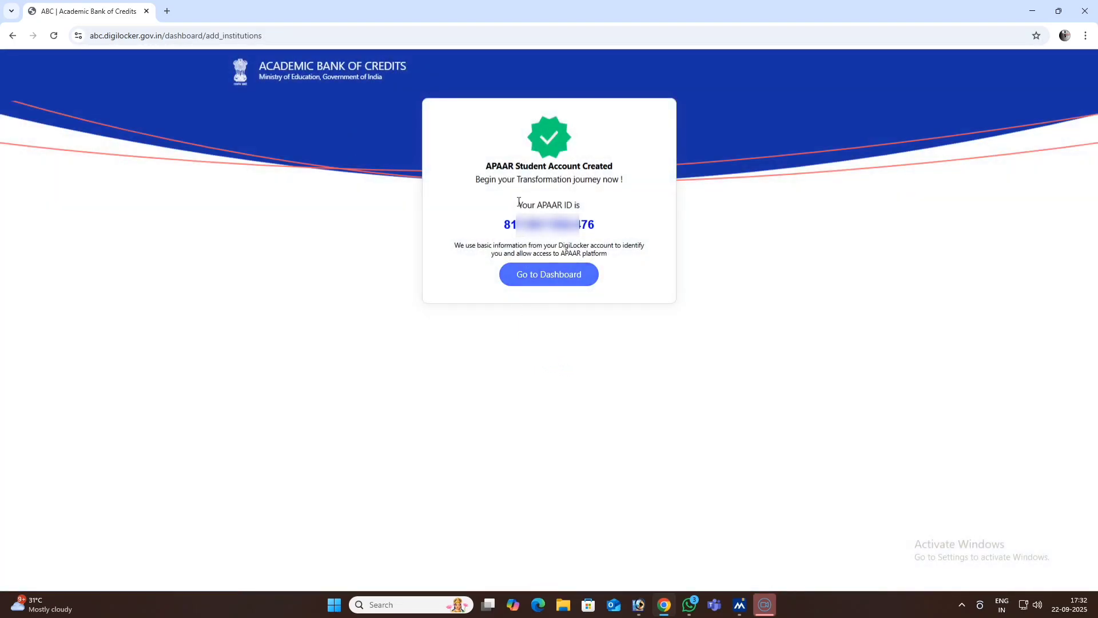
- Highlight the APAAR ID announcement, then continue to the Academic Bank of Credits student dashboard
left_click_drag(518, 204, 579, 206)
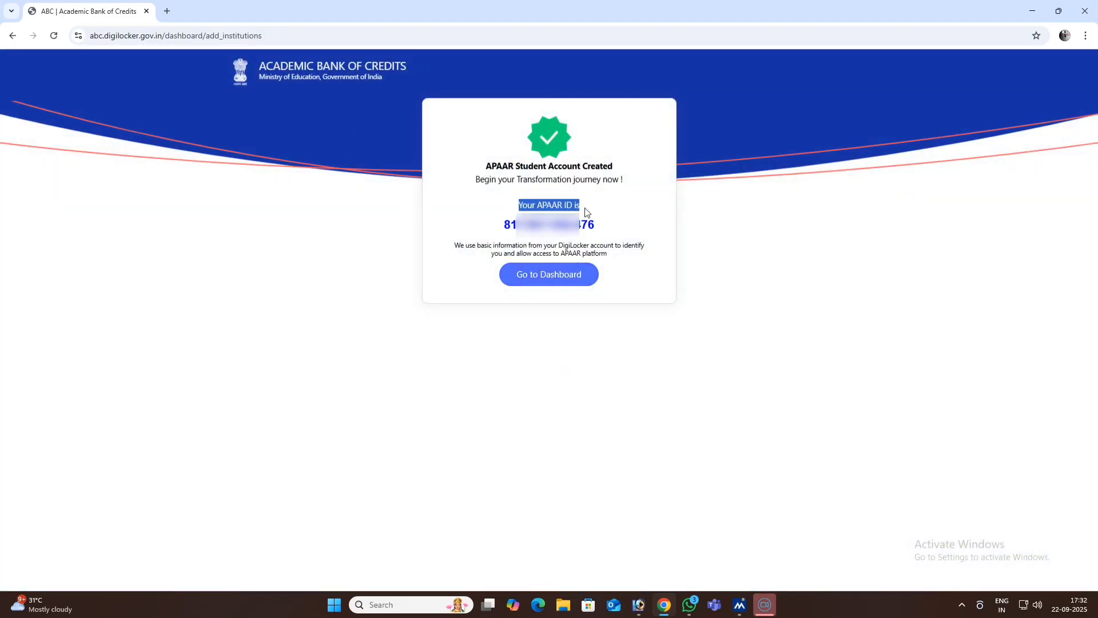
left_click(551, 276)
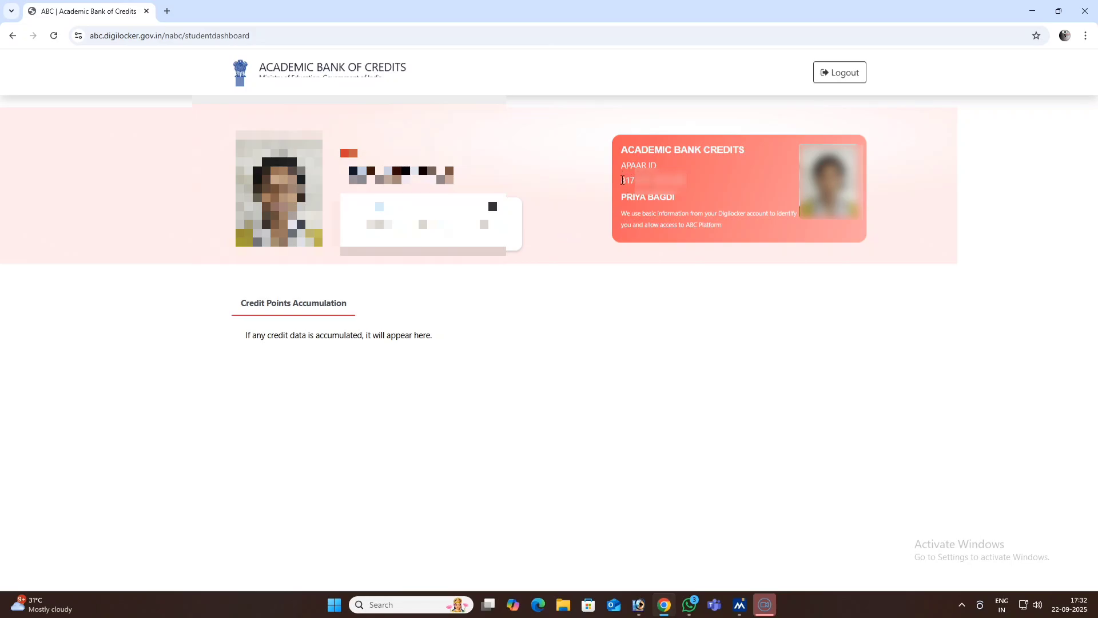
- Highlight the APAAR ID number on the dashboard card, then restore Chrome and start a new tab
left_click_drag(622, 180, 689, 180)
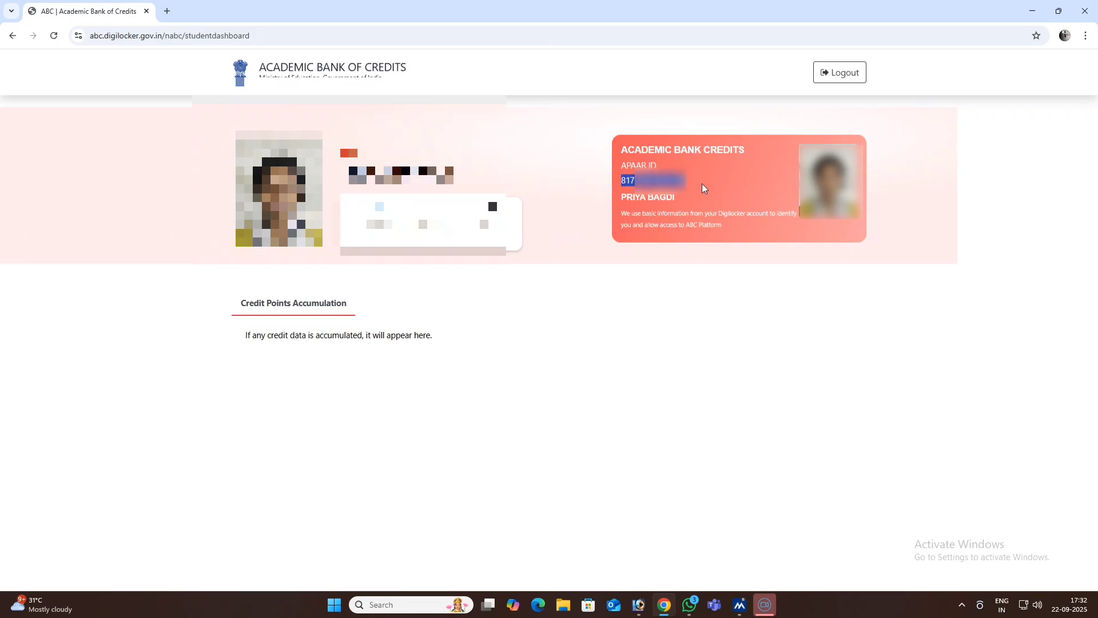
left_click(736, 195)
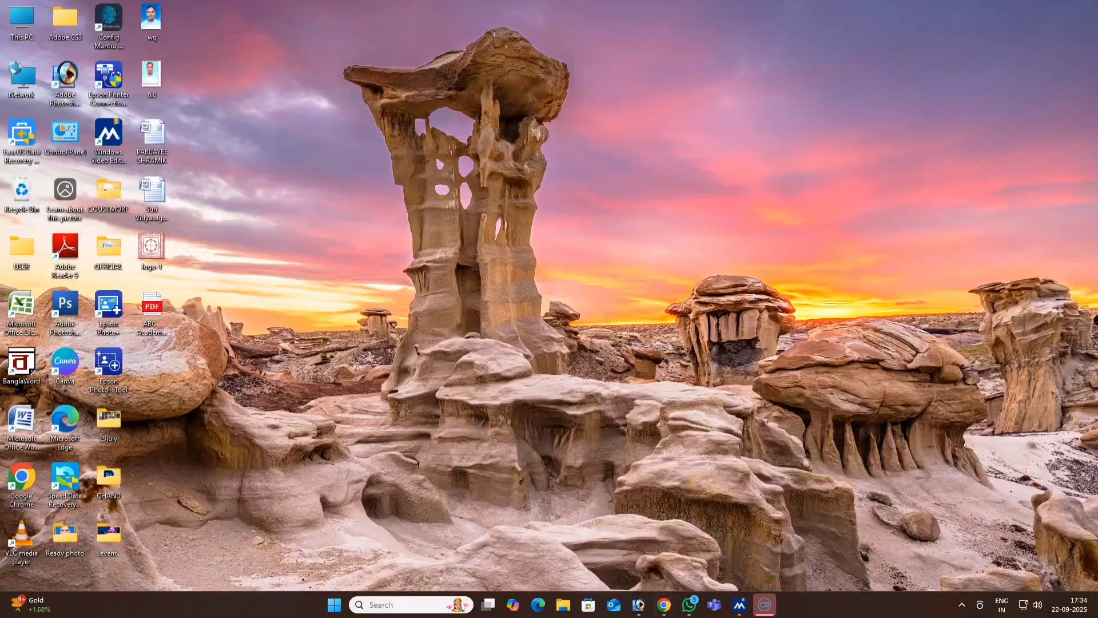
left_click(663, 604)
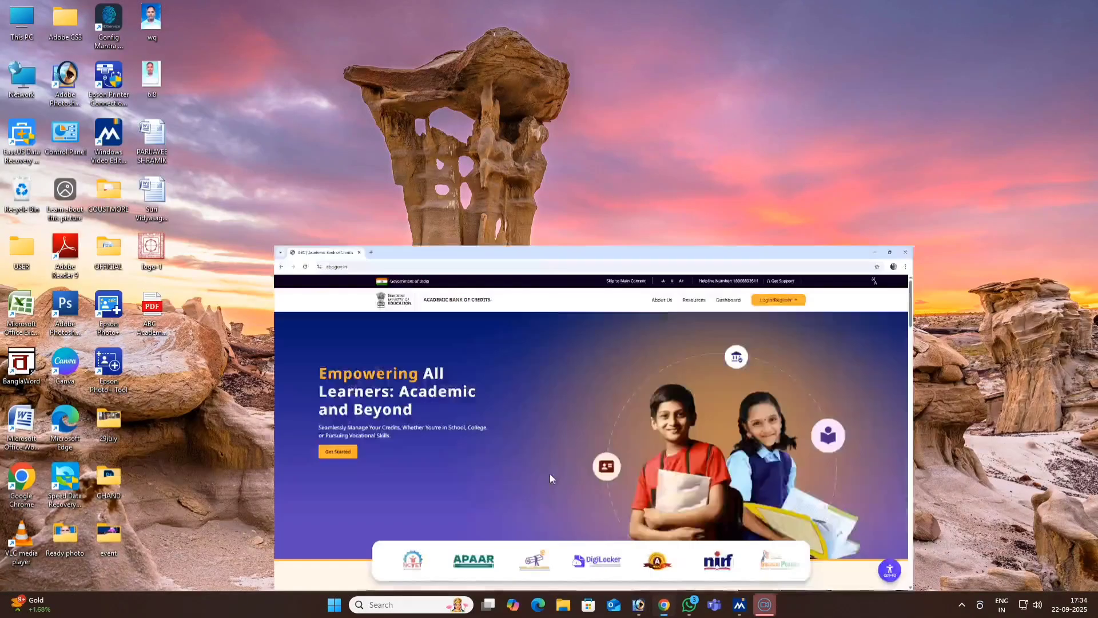
left_click(166, 12)
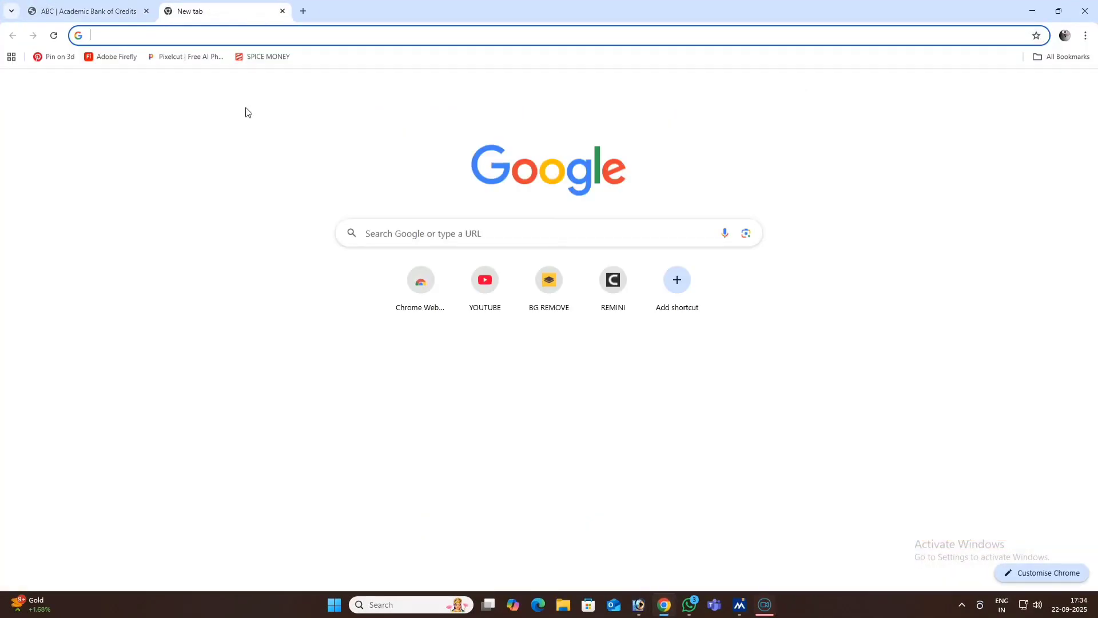
- Search Google for 'apaar id' using the dropdown suggestion
left_click(415, 233)
type("AA")
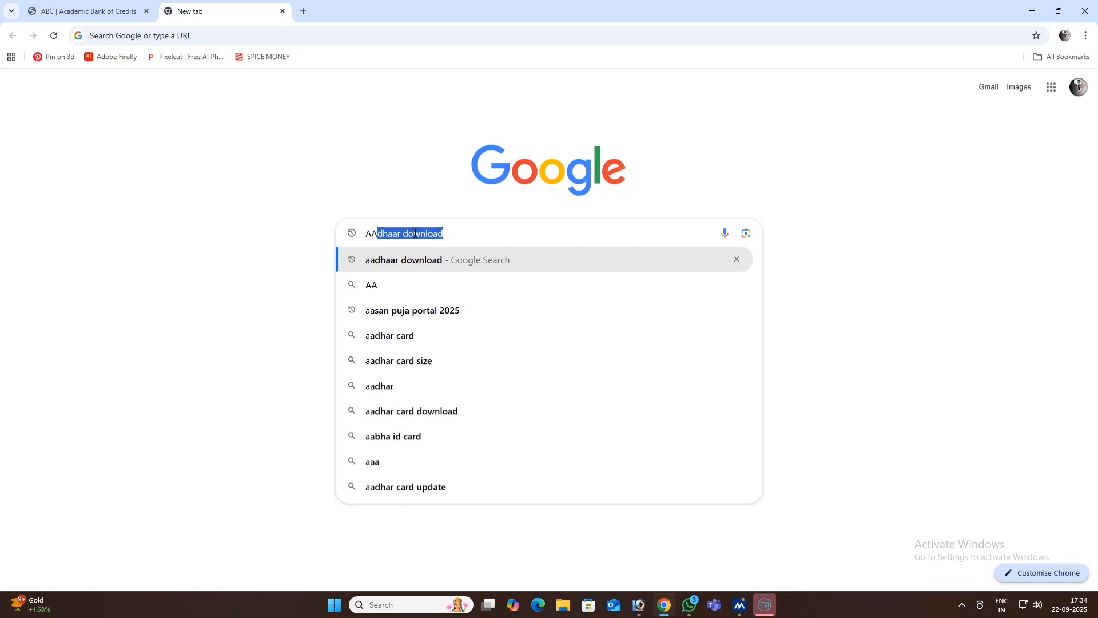
type("PER")
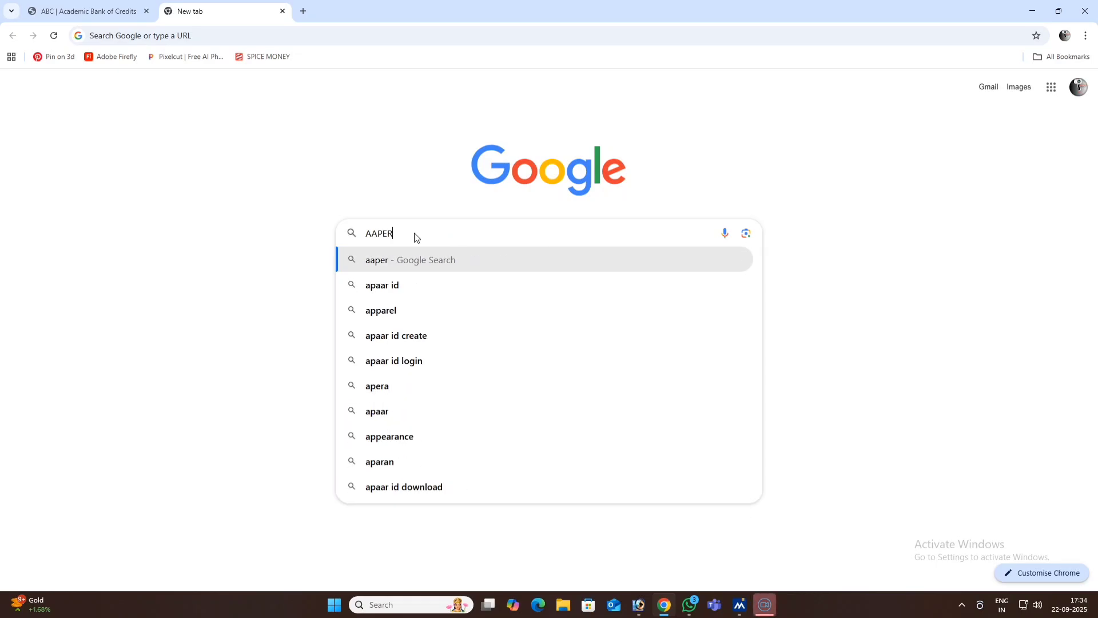
left_click(401, 286)
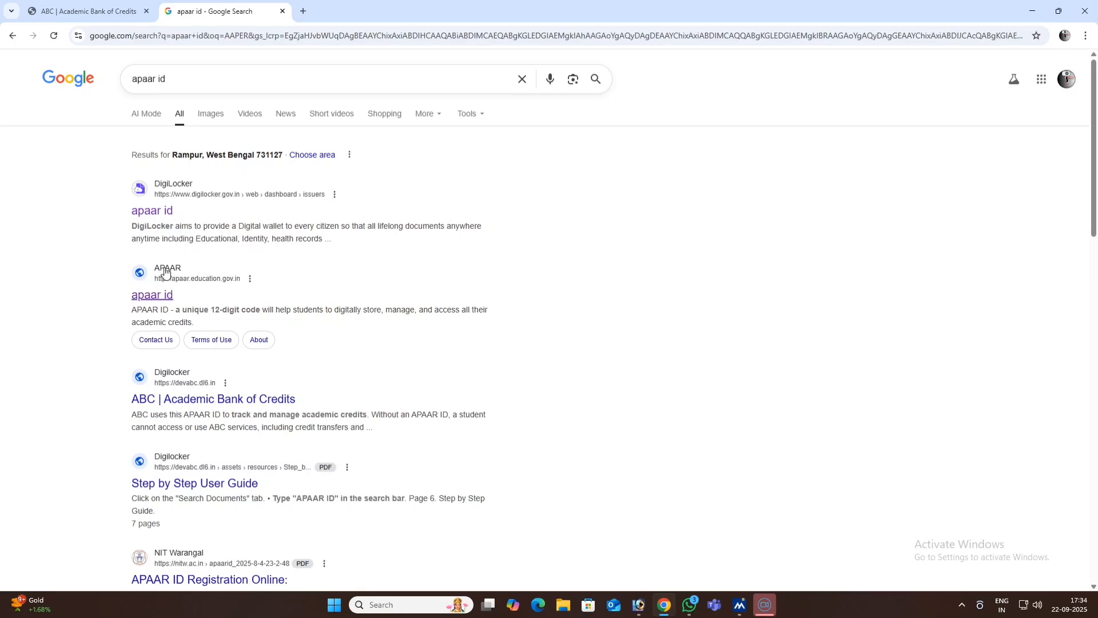
- Open the DigiLocker APAAR ID result, reach its login page, and enter the mobile number
left_click(142, 213)
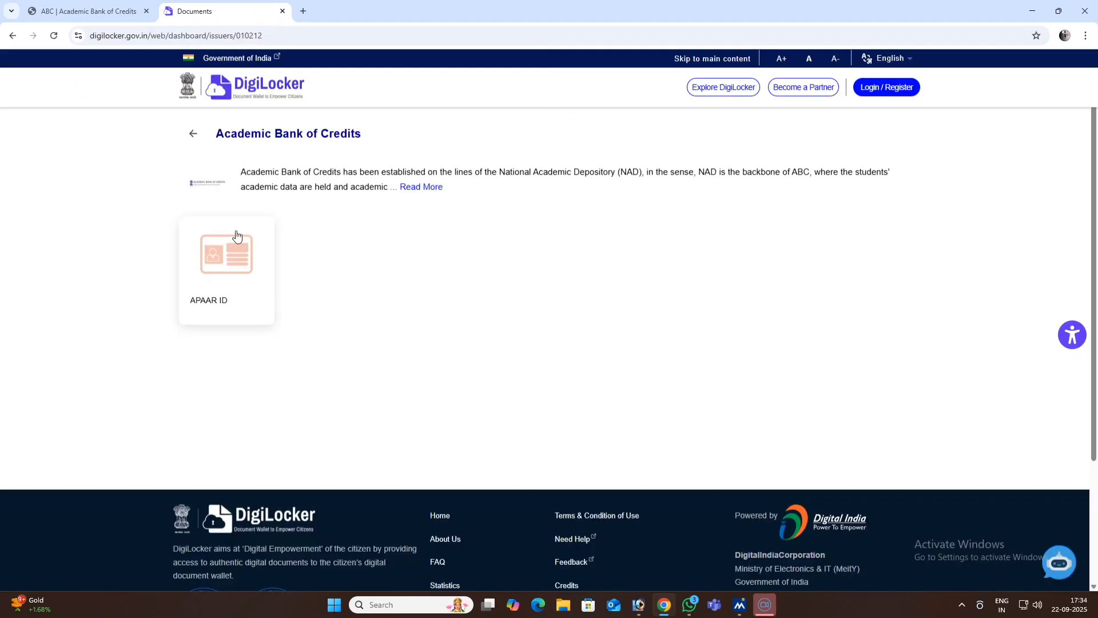
left_click(208, 299)
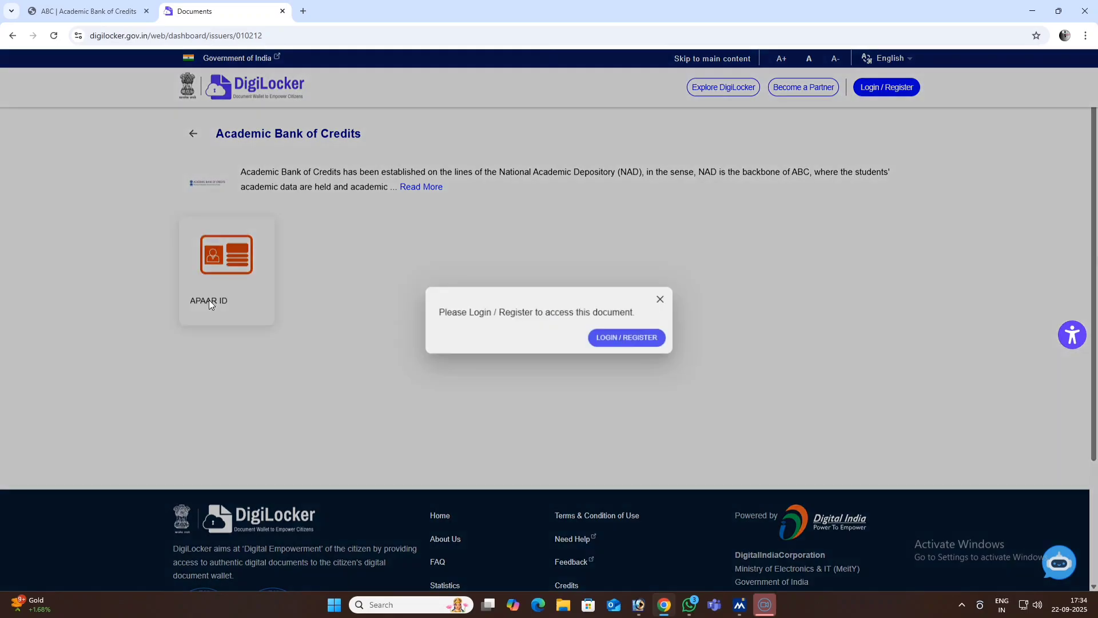
left_click(617, 338)
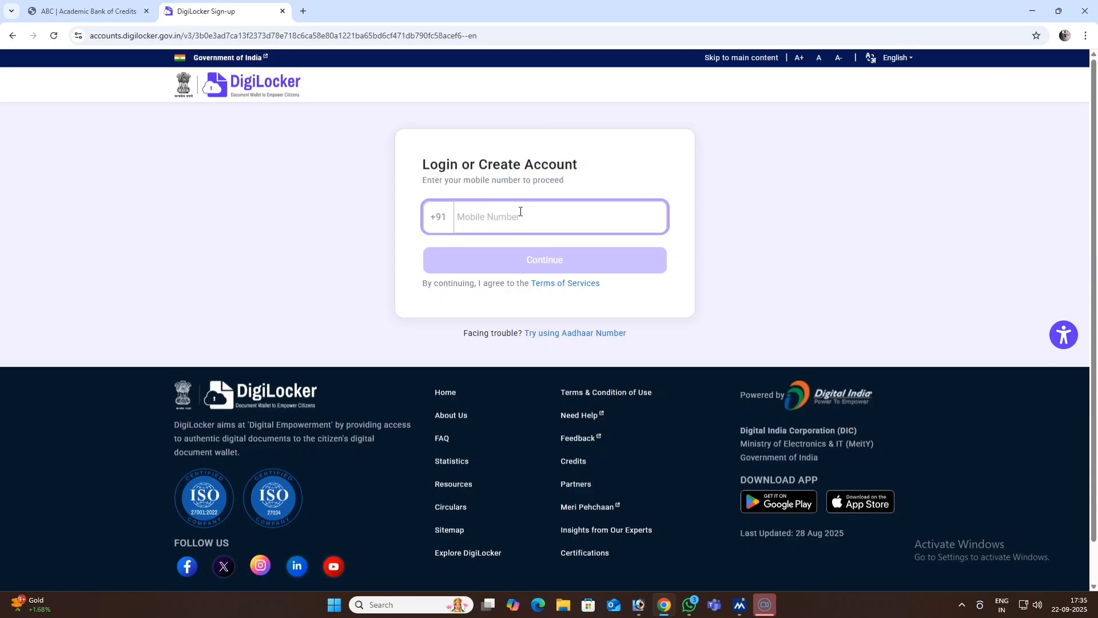
type("78")
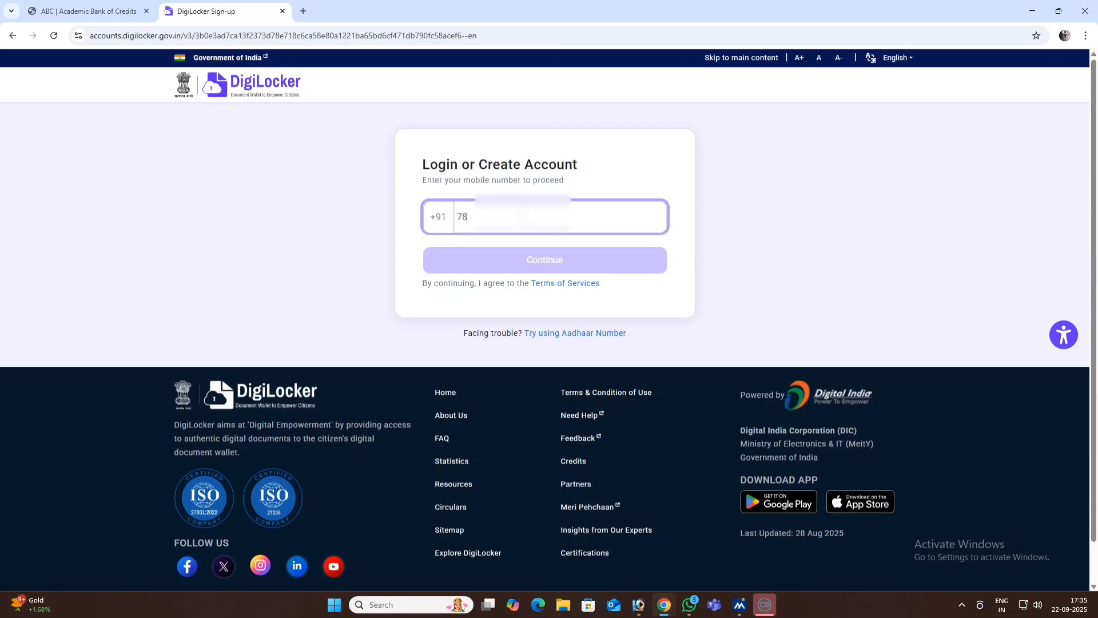
type("65")
type("8")
type("**")
type("*")
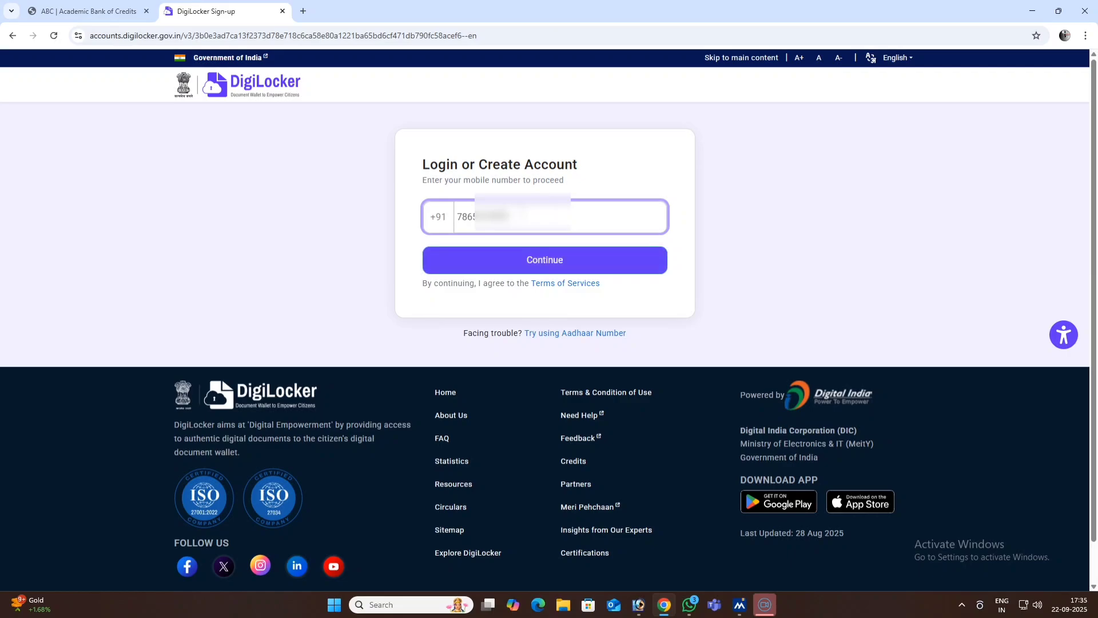
left_click(544, 262)
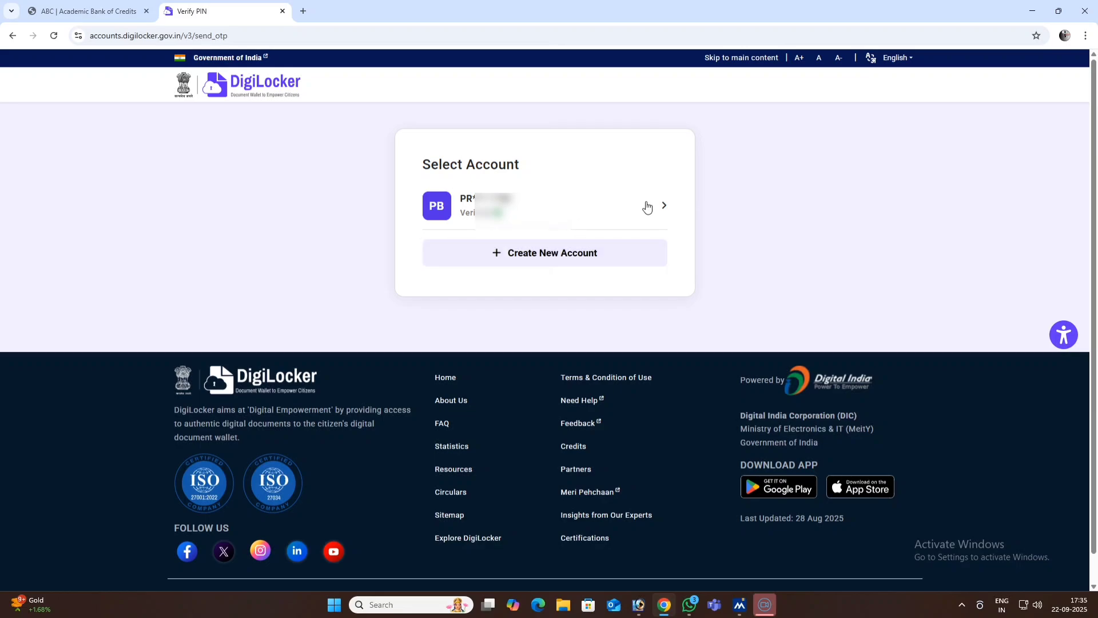
- Sign in with the saved account's 6-digit security PIN and the one-time password
left_click(661, 207)
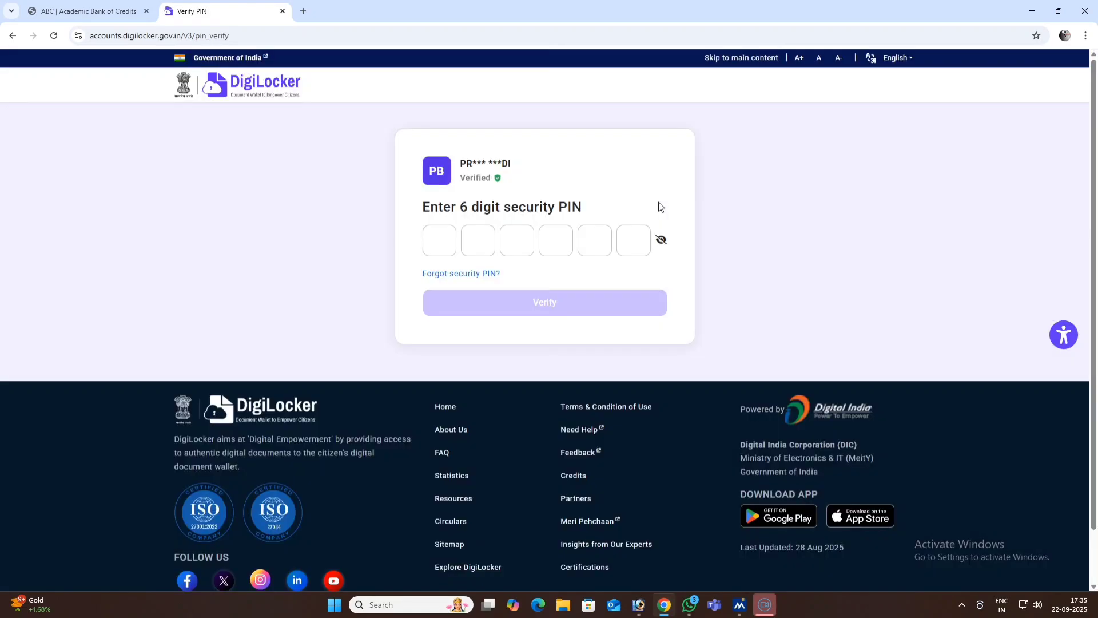
left_click(448, 241)
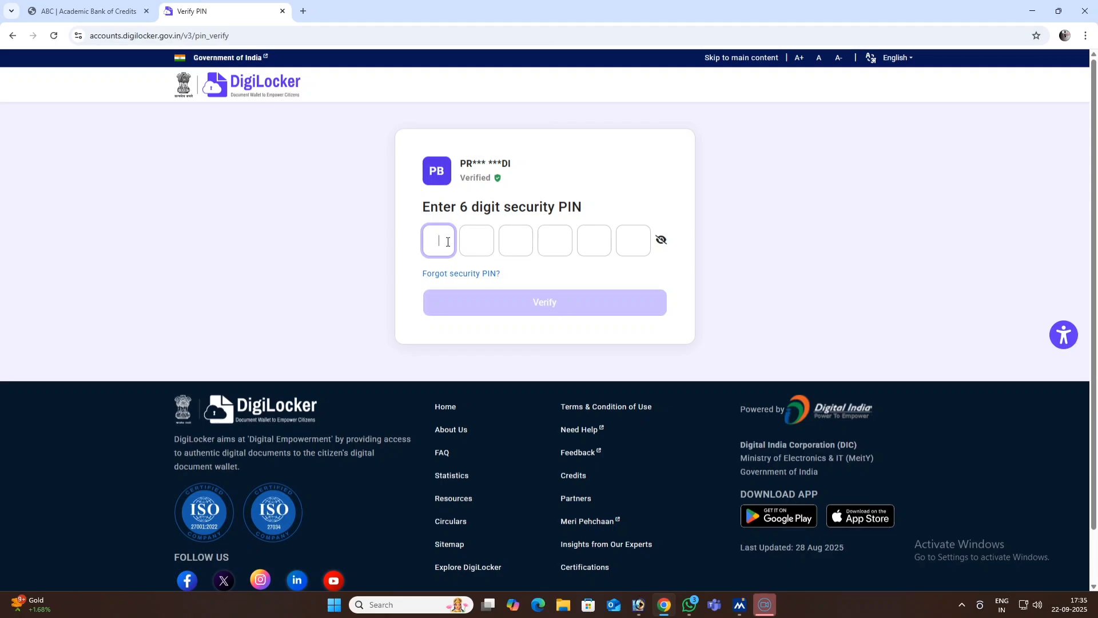
type("••••••")
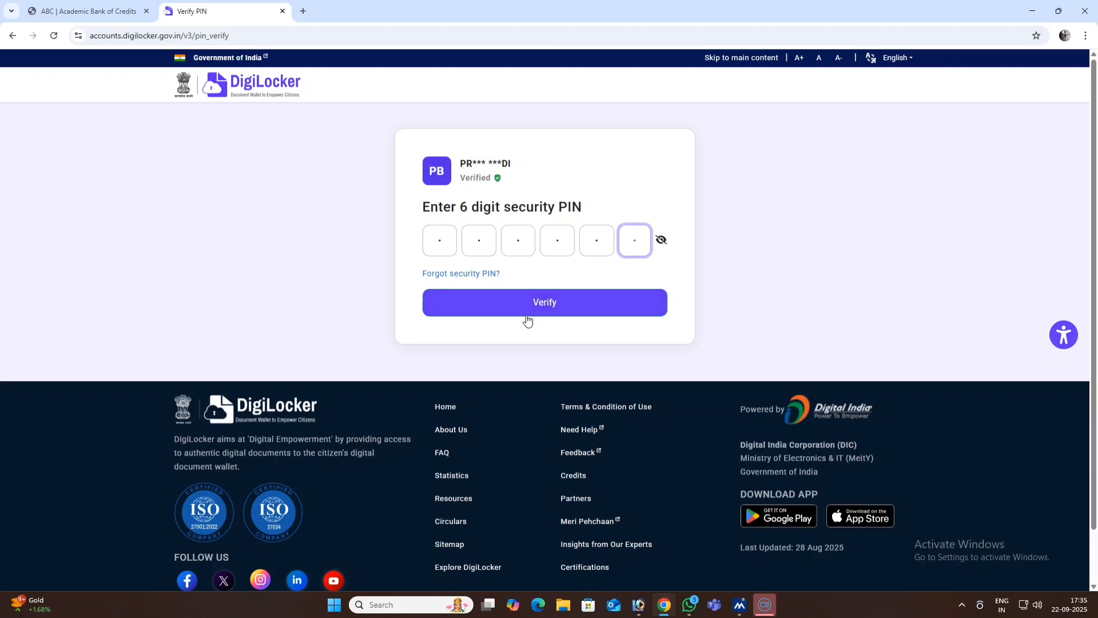
left_click(529, 314)
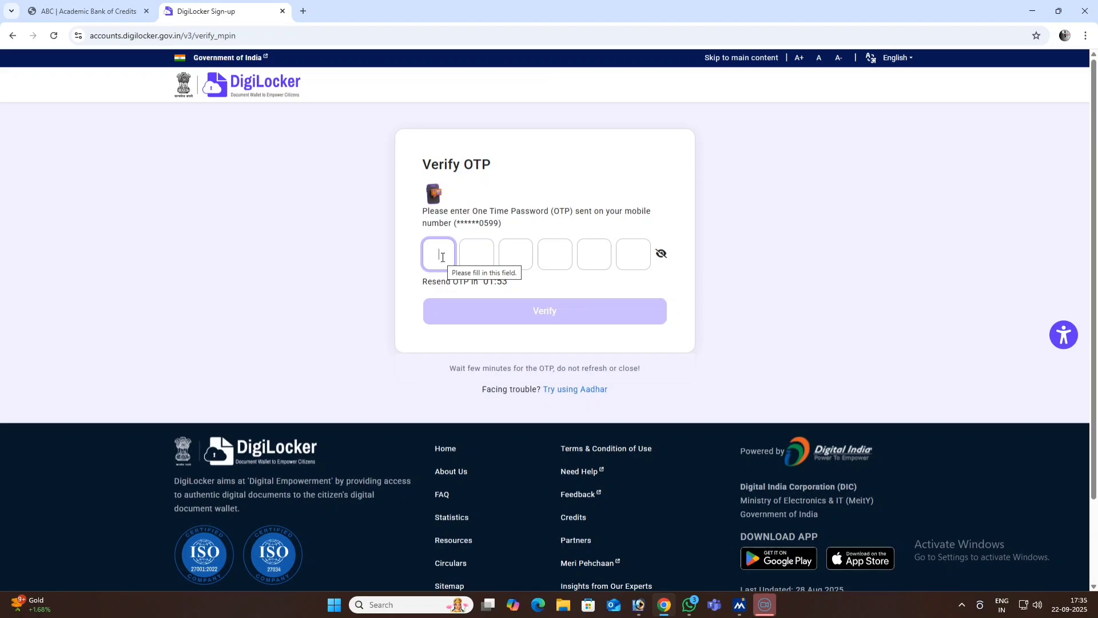
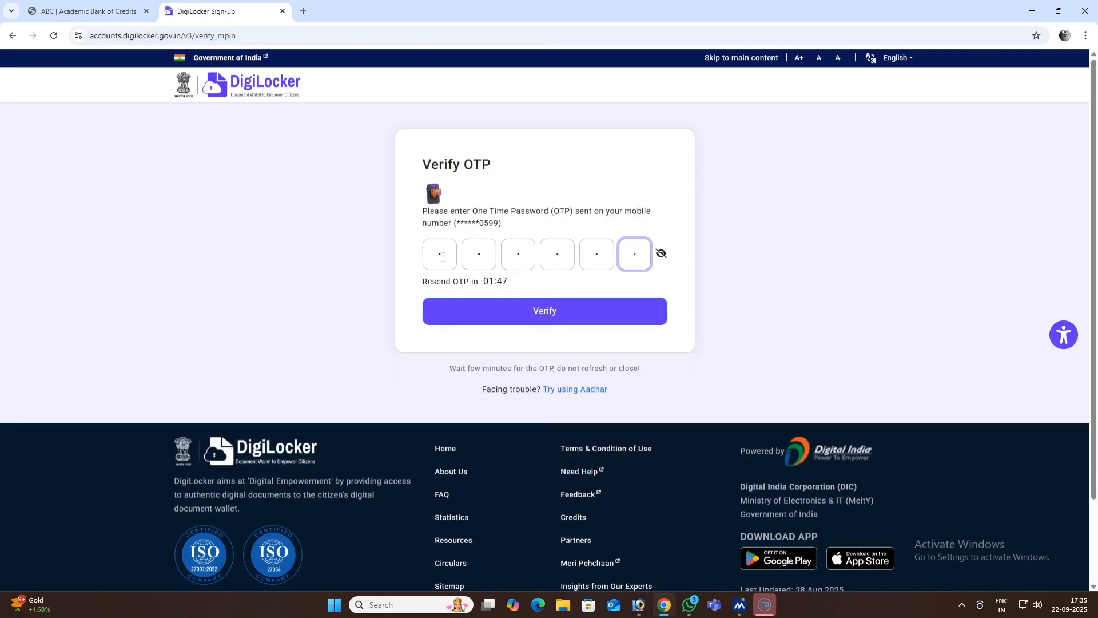
left_click(514, 322)
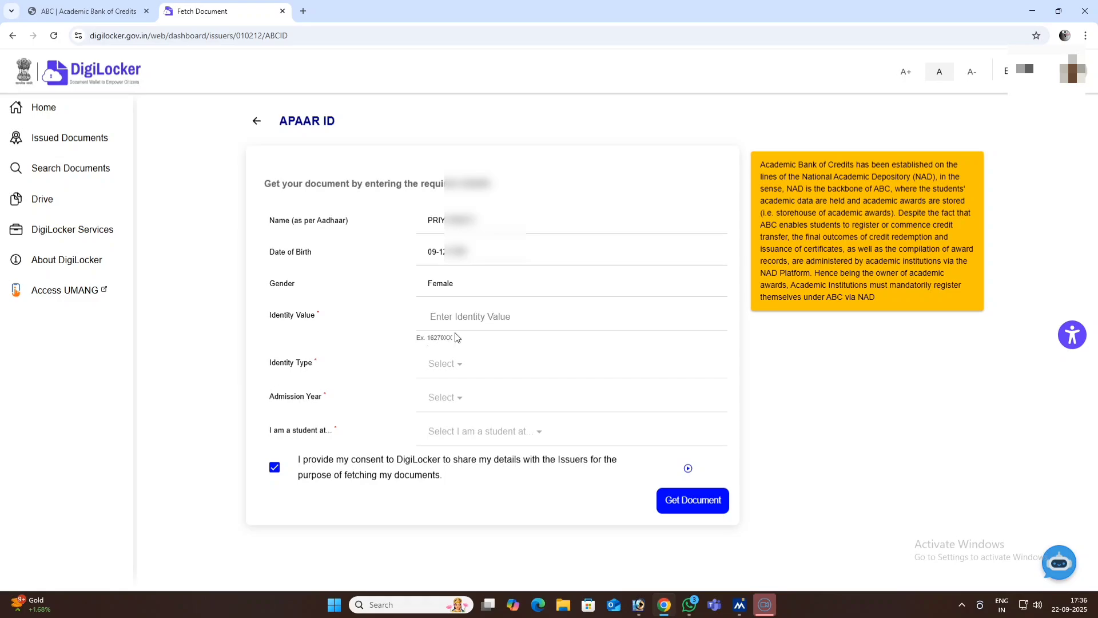
- Set Identity Type to New Admission and Admission Year to 2025
left_click(487, 319)
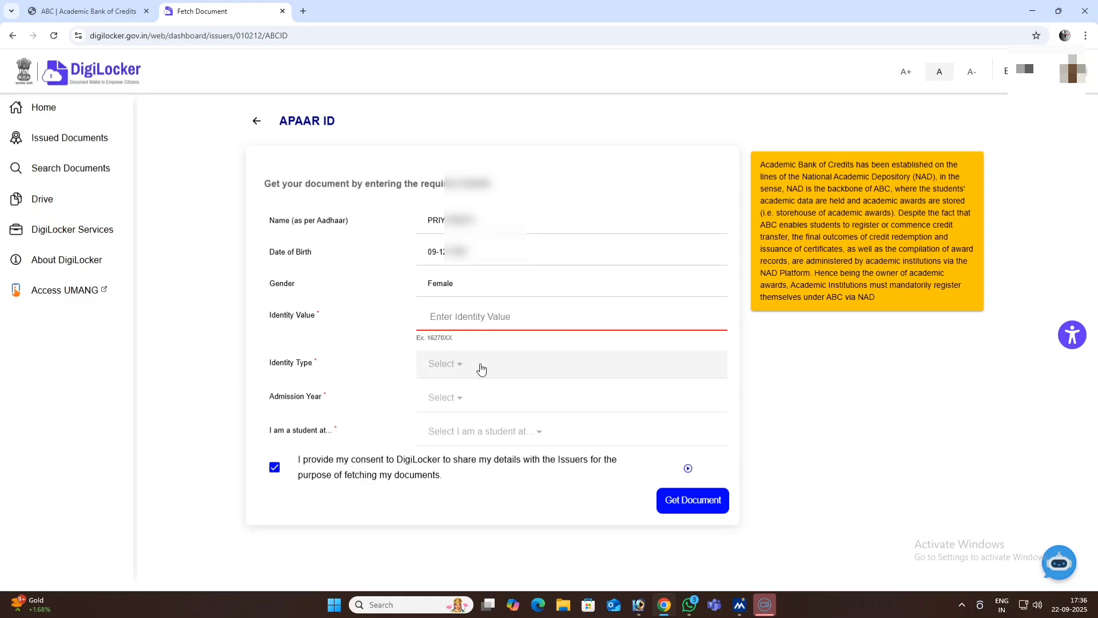
left_click(481, 369)
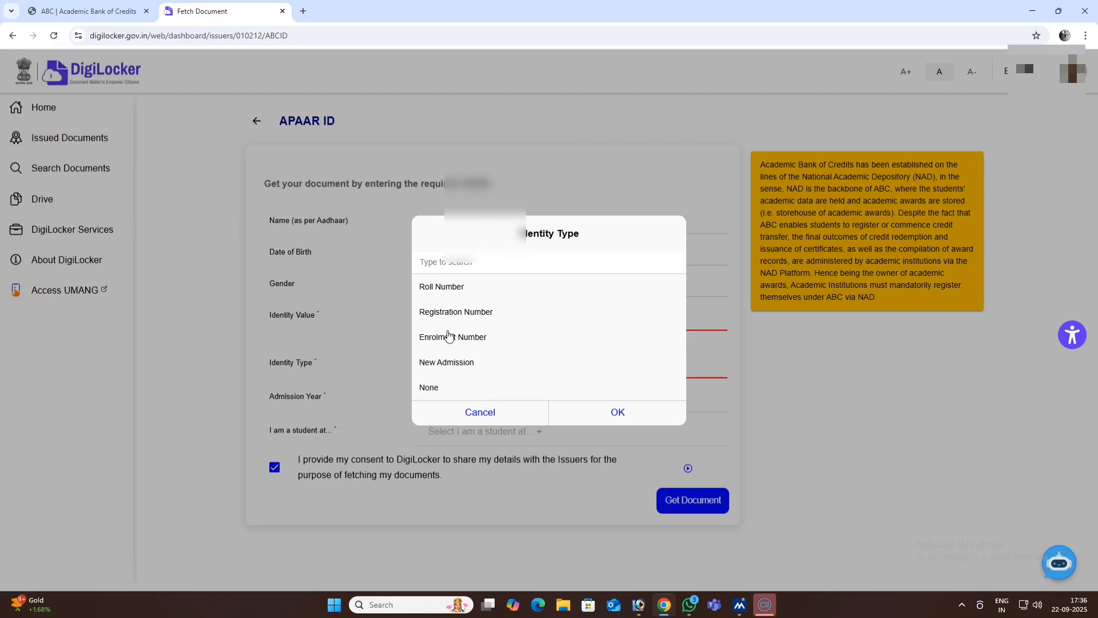
left_click(441, 363)
left_click(616, 412)
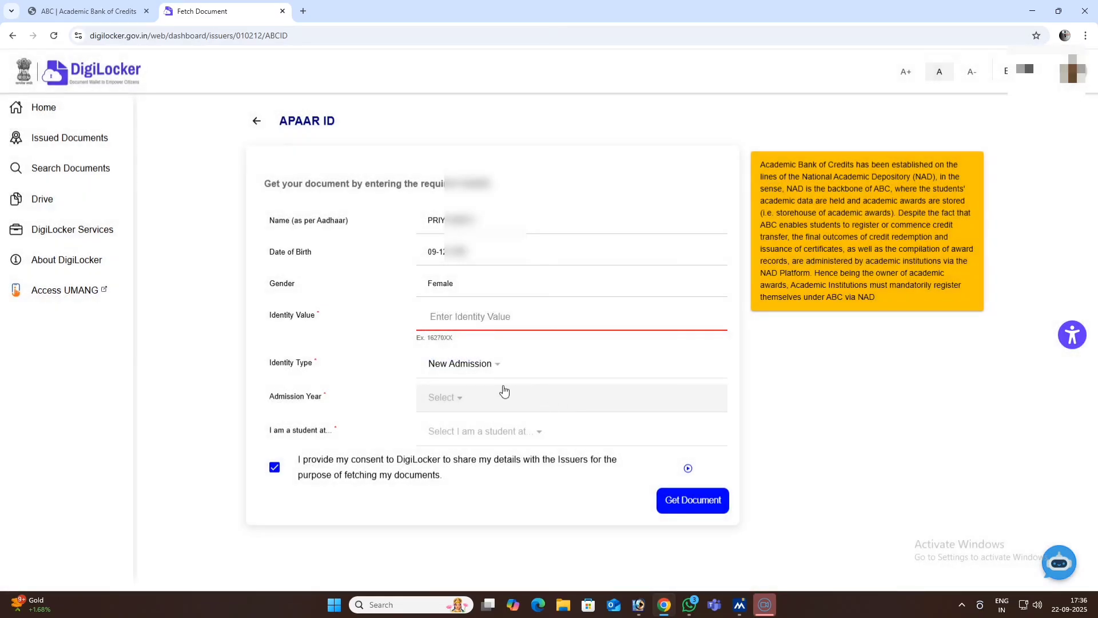
left_click(466, 402)
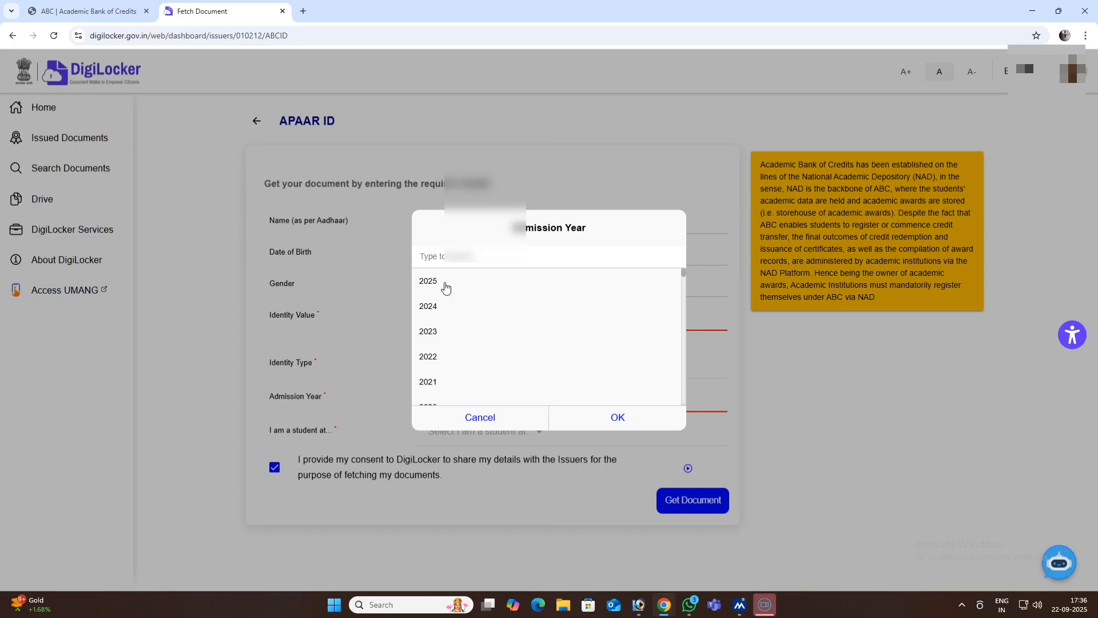
left_click(446, 286)
left_click(619, 417)
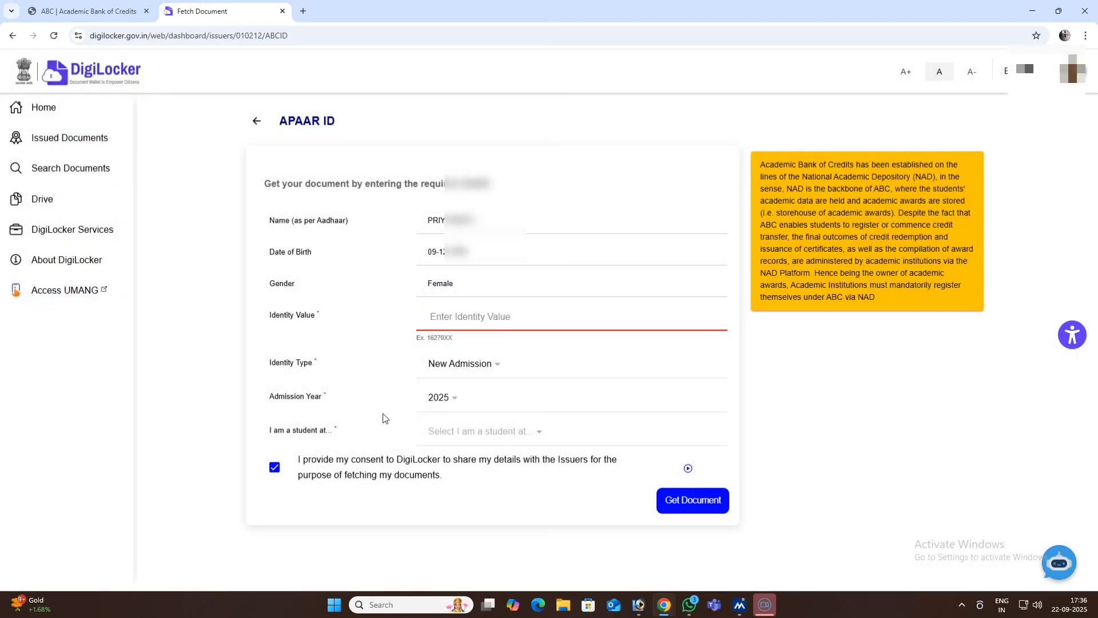
- Search the institution list and select The University of Burdwan
left_click(535, 432)
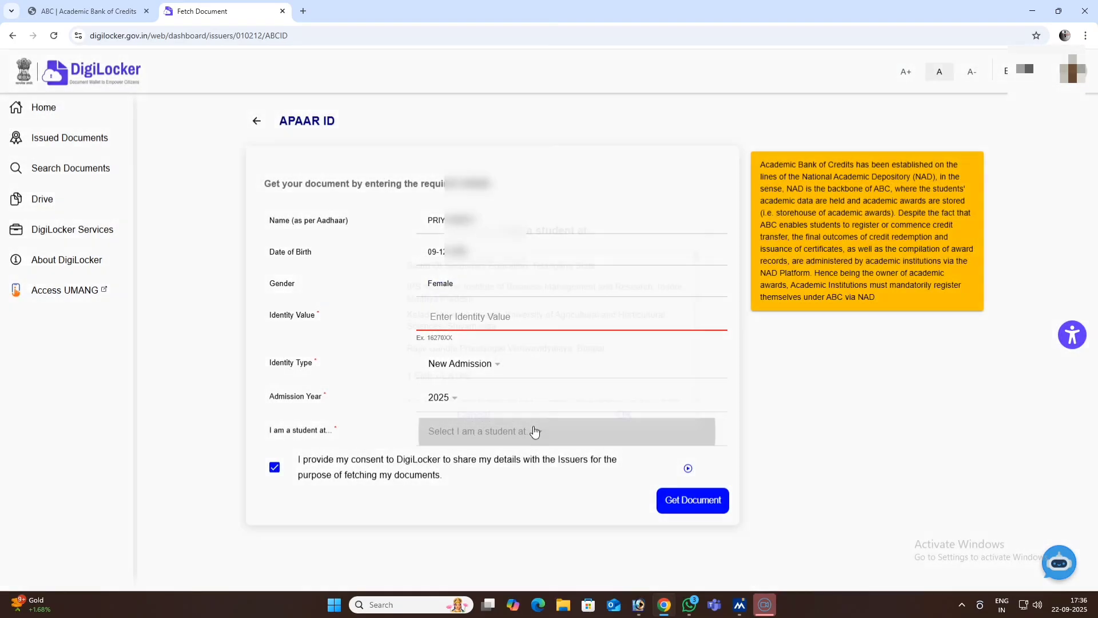
scroll(514, 321, "down", 2)
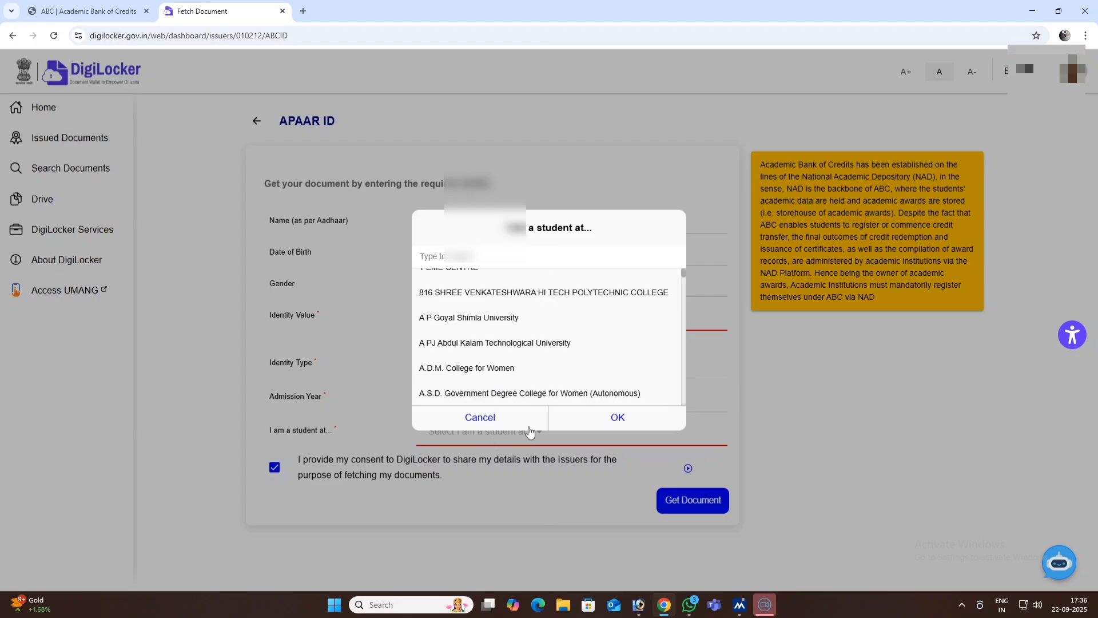
scroll(496, 360, "up", 3)
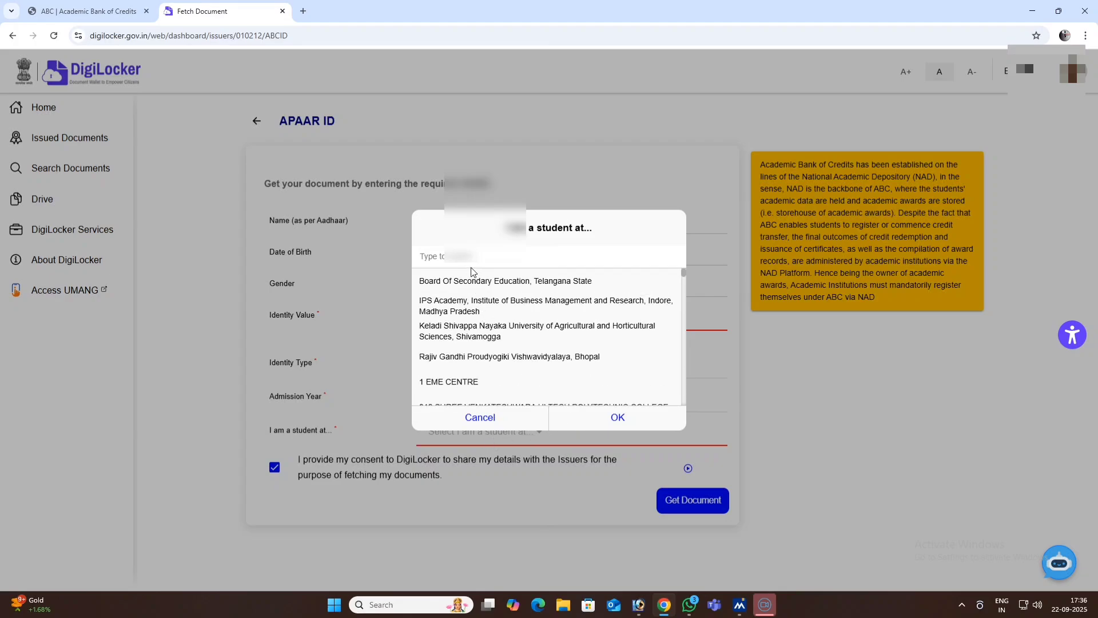
left_click(473, 263)
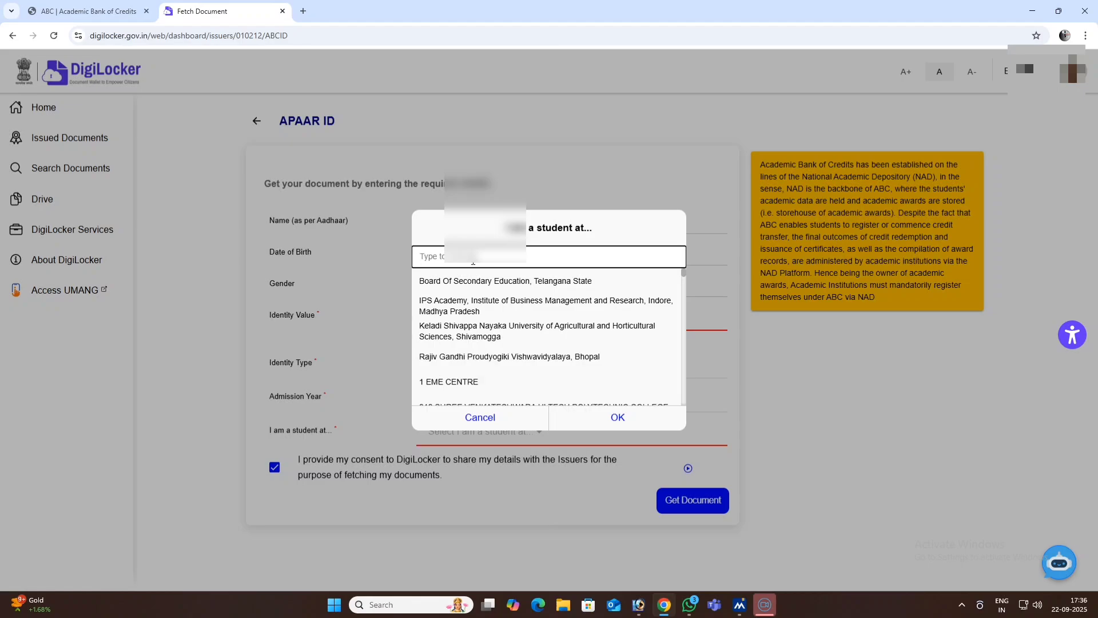
type("TH")
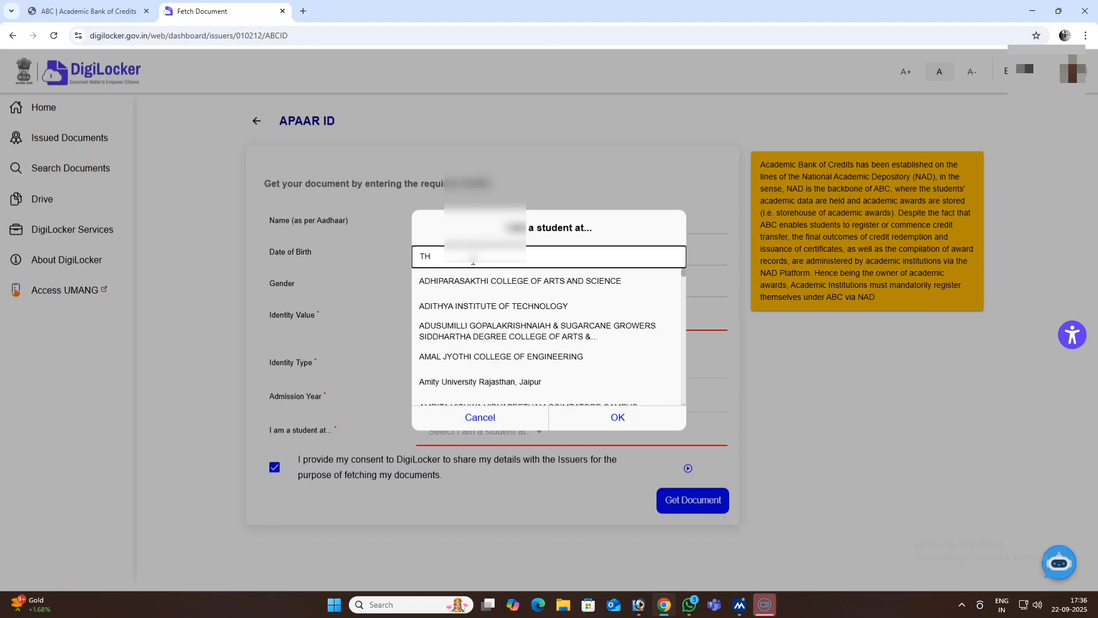
type("E")
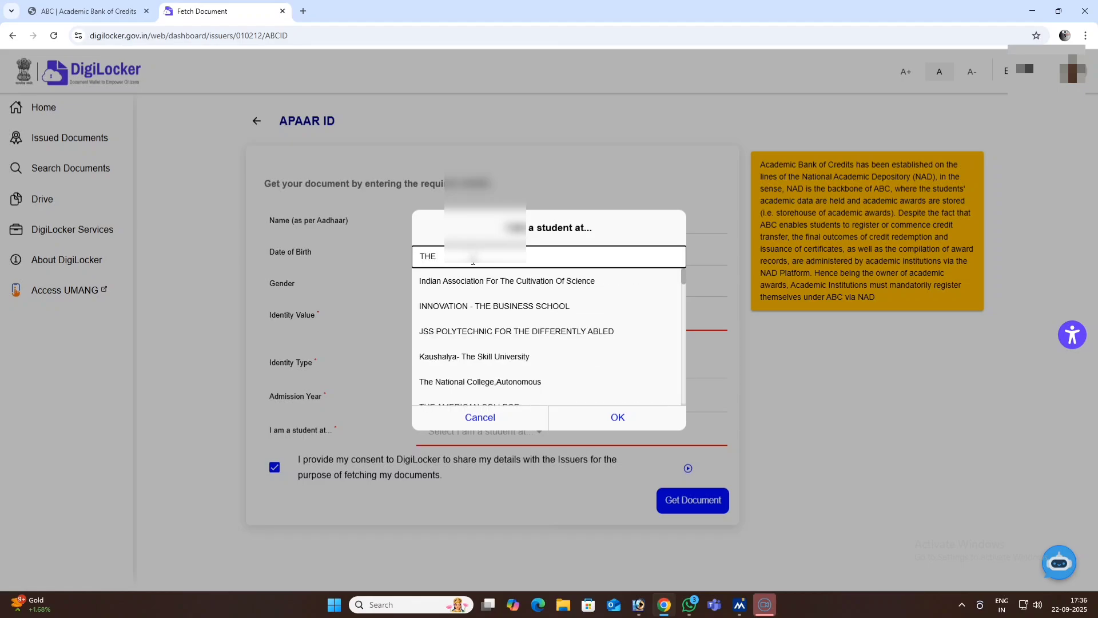
type(" UN")
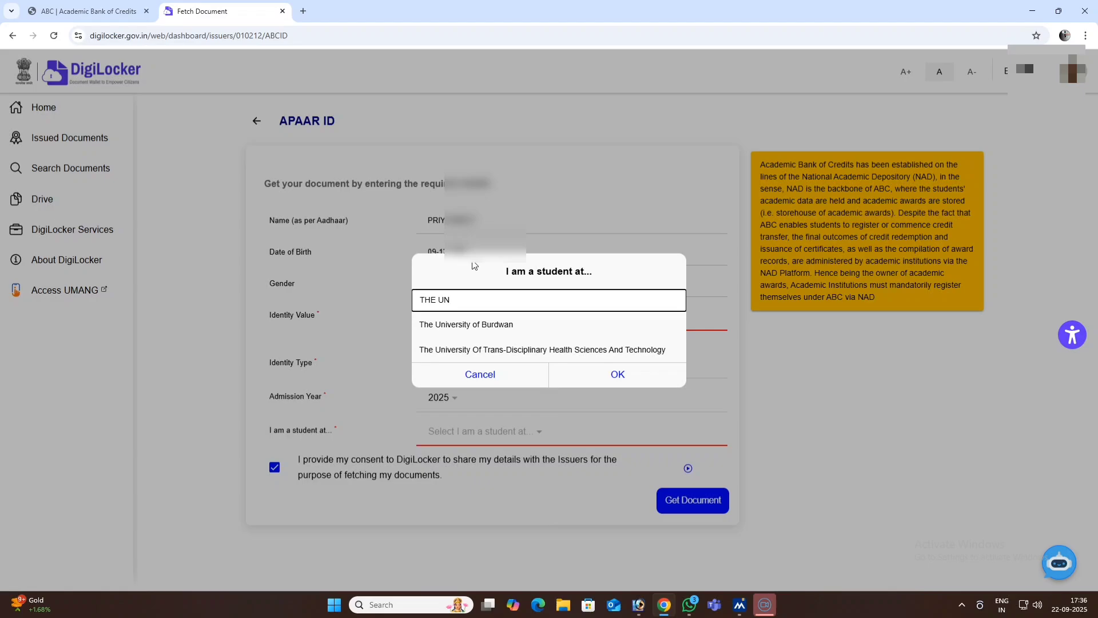
left_click(461, 330)
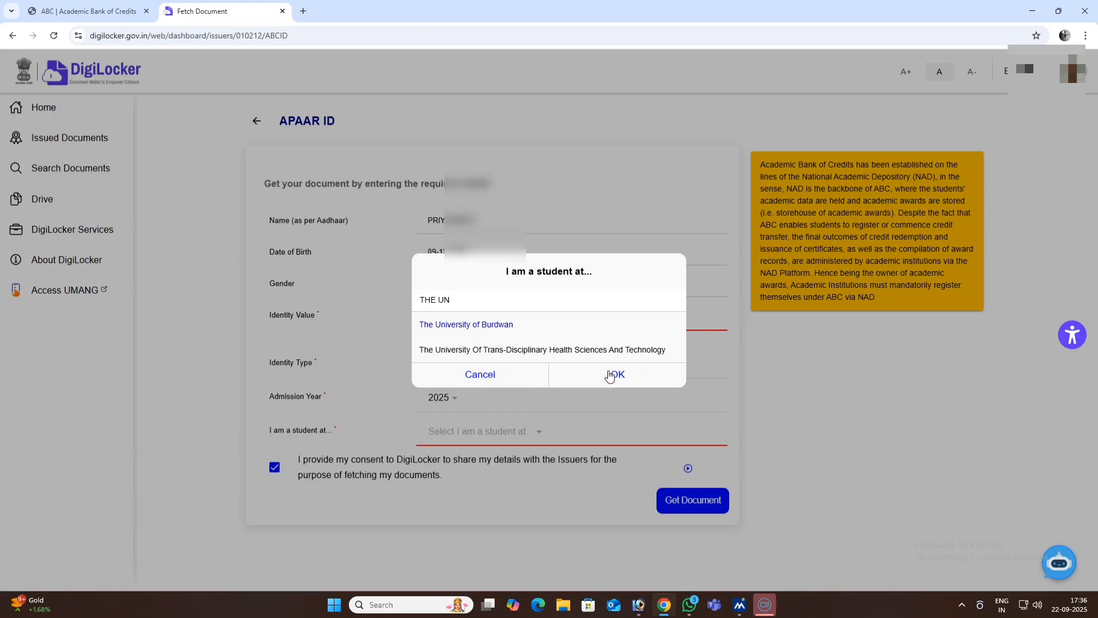
left_click(610, 375)
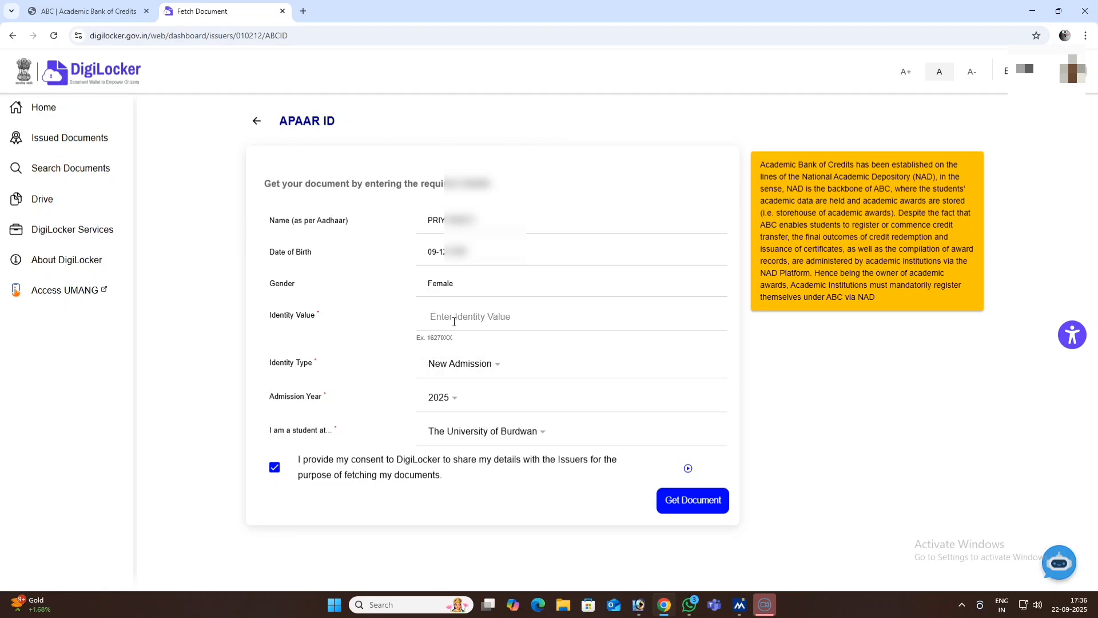
- Enter the identity value and request the APAAR ID document
left_click(454, 321)
type("STU")
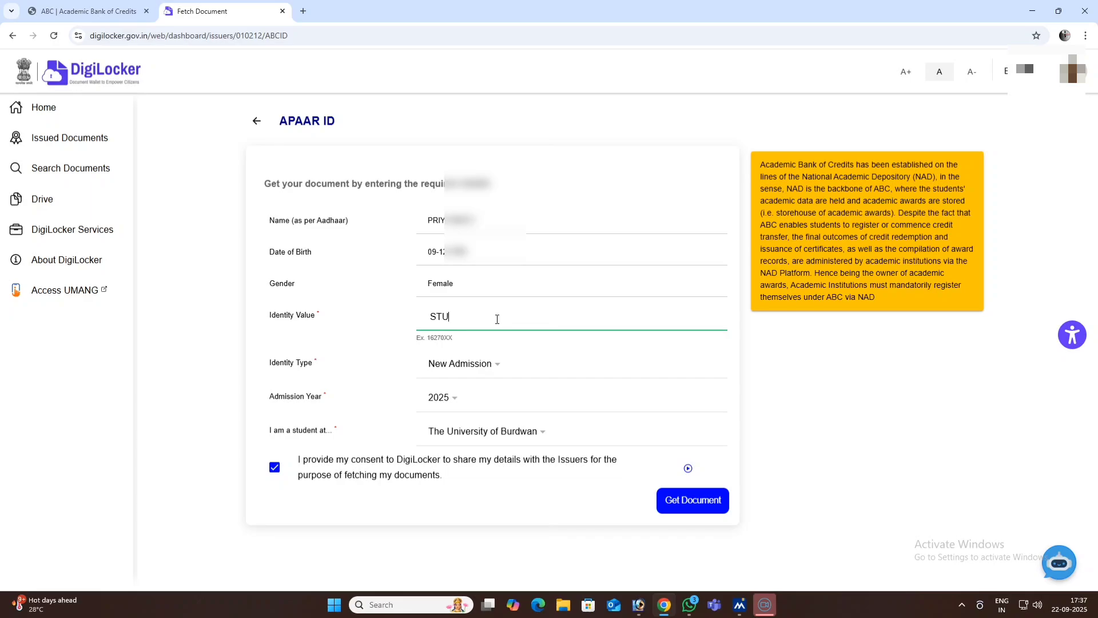
type("DENT")
left_click(680, 501)
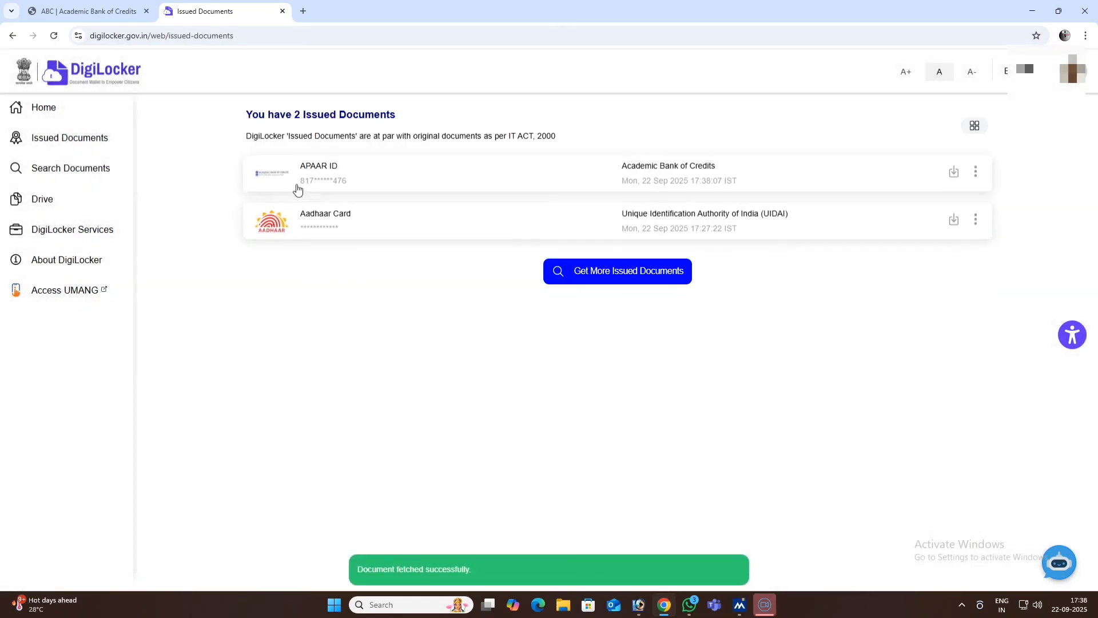
- Download the APAAR ID as a PDF and open it from Chrome's download bubble
left_click(953, 175)
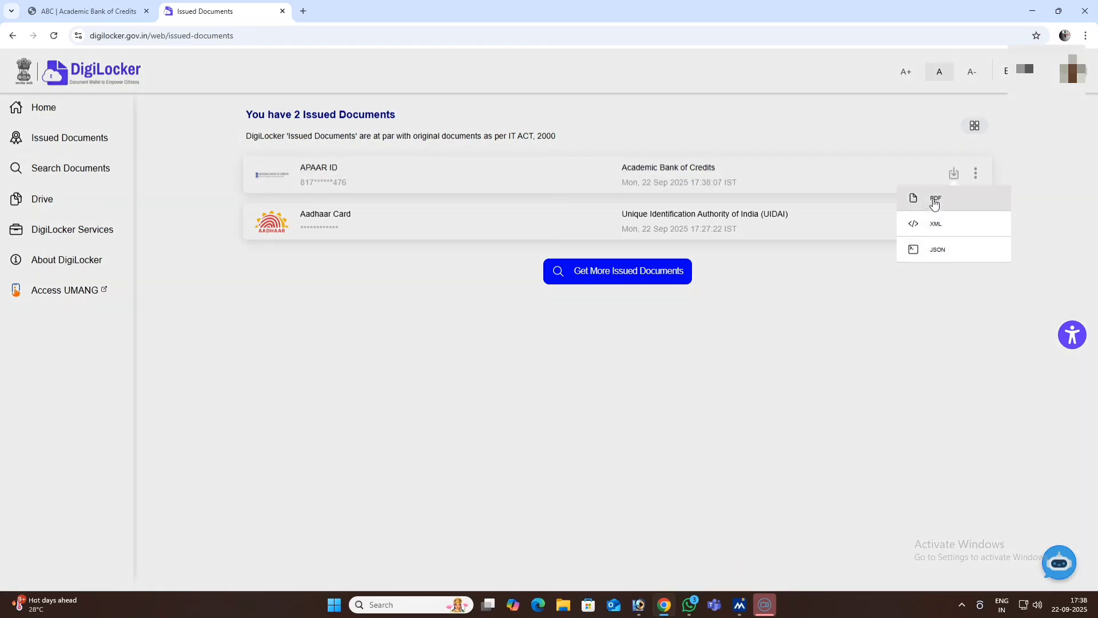
left_click(935, 200)
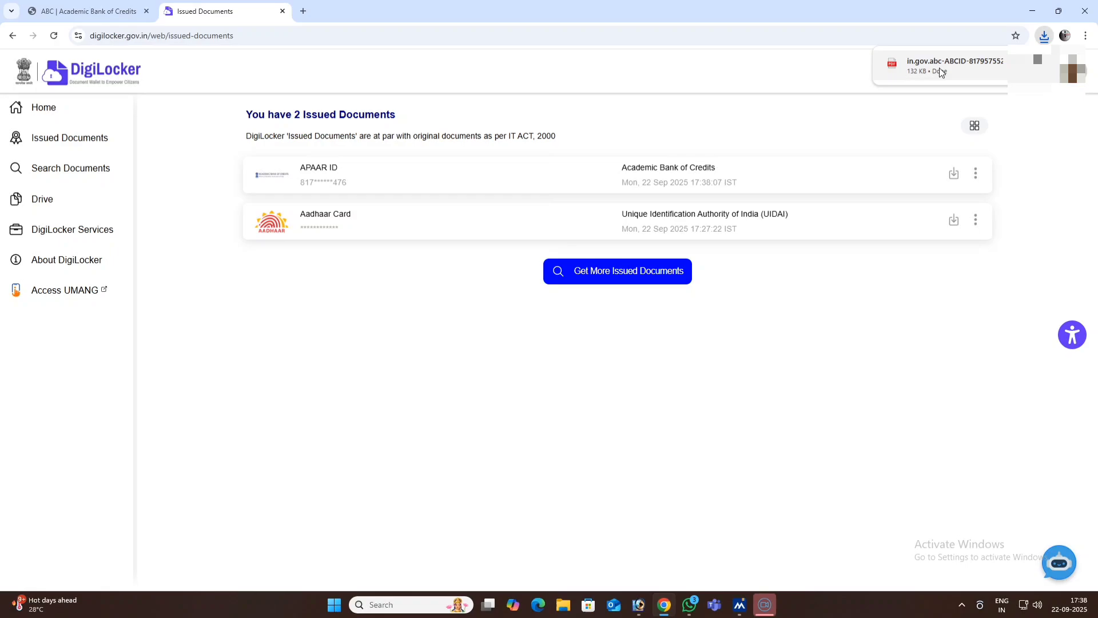
left_click(938, 68)
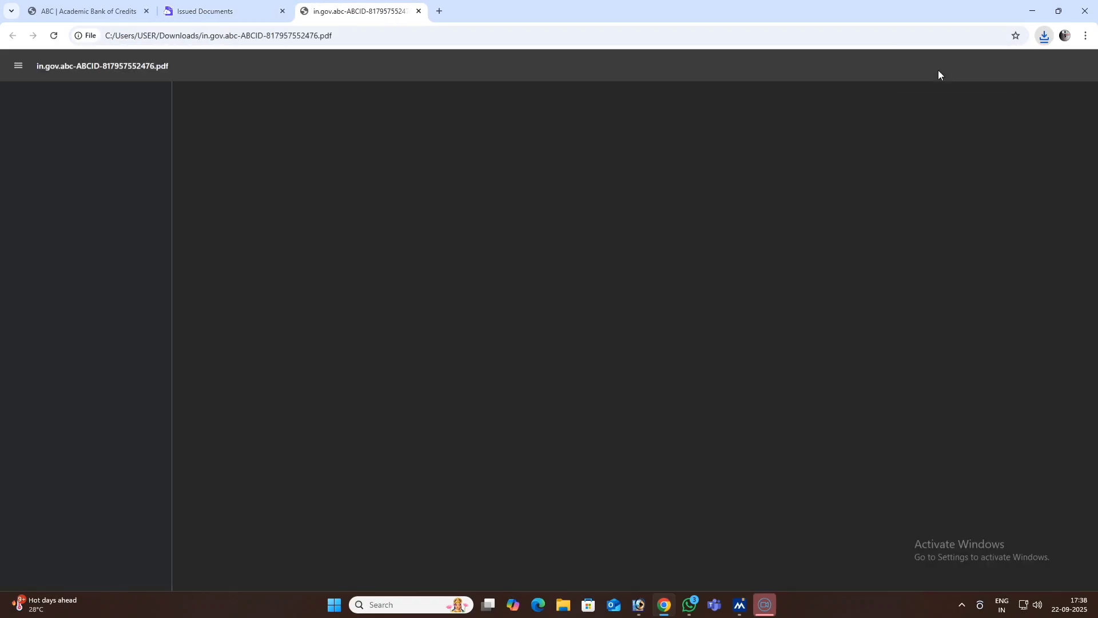